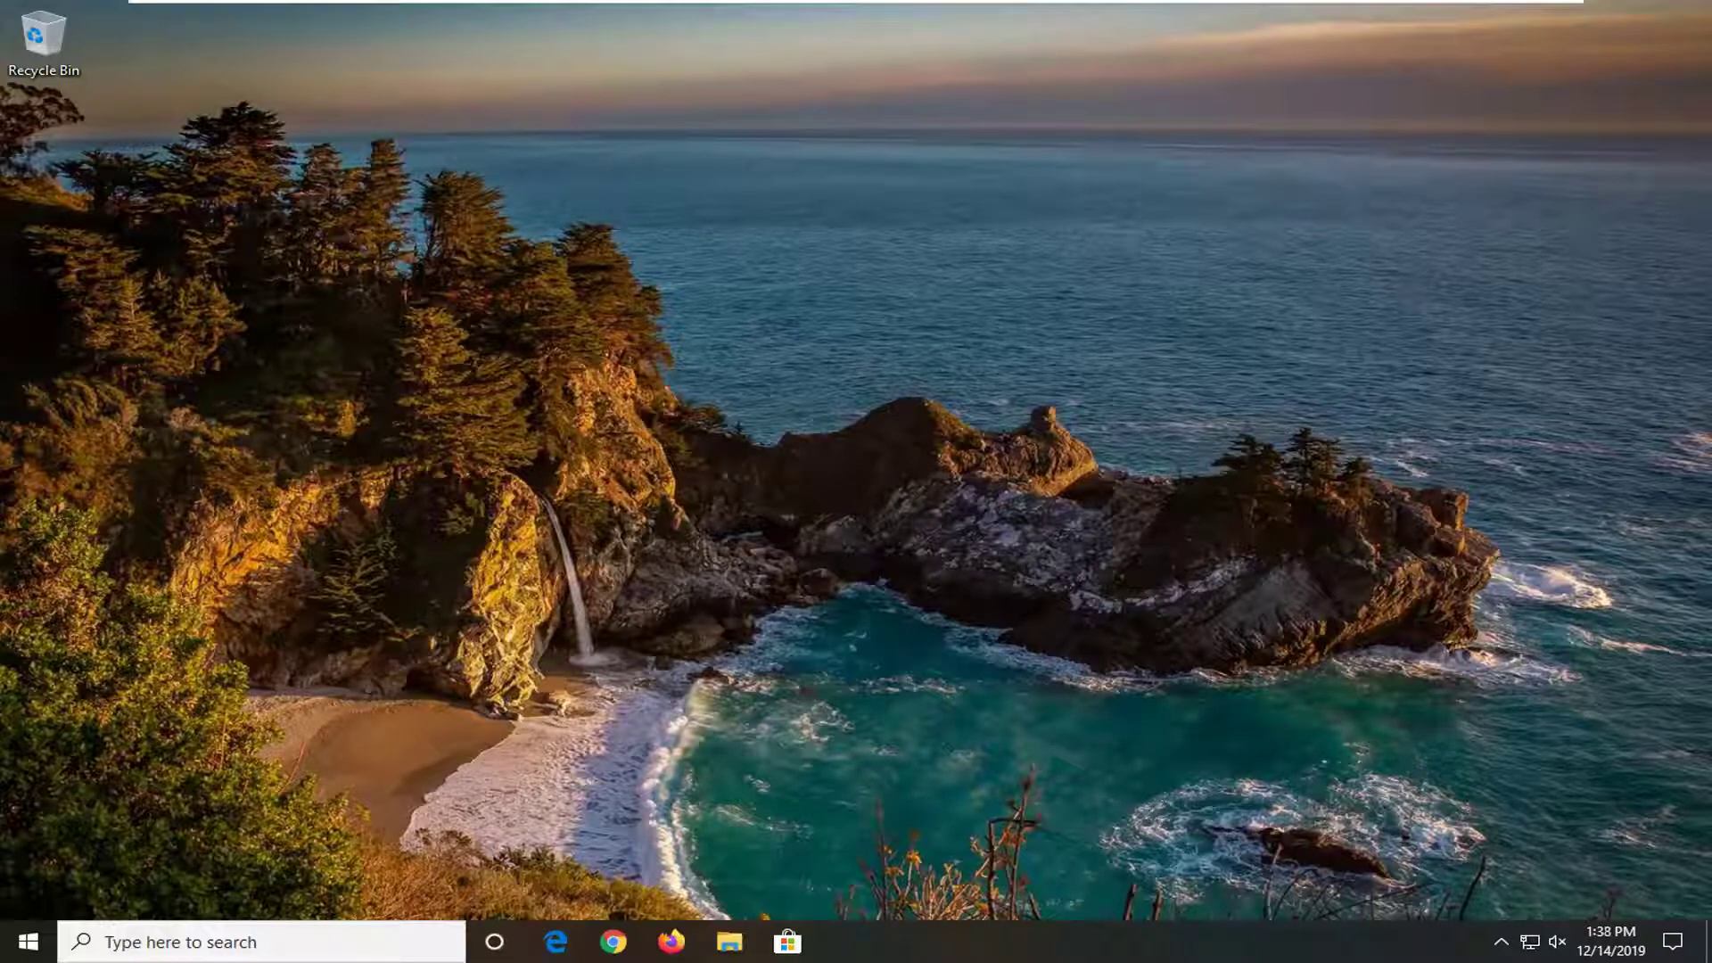
Step: Open Troubleshoot settings from a Start search and scroll down to the Network Adapter entry
{"action": "left_click", "coordinate": [9, 950]}
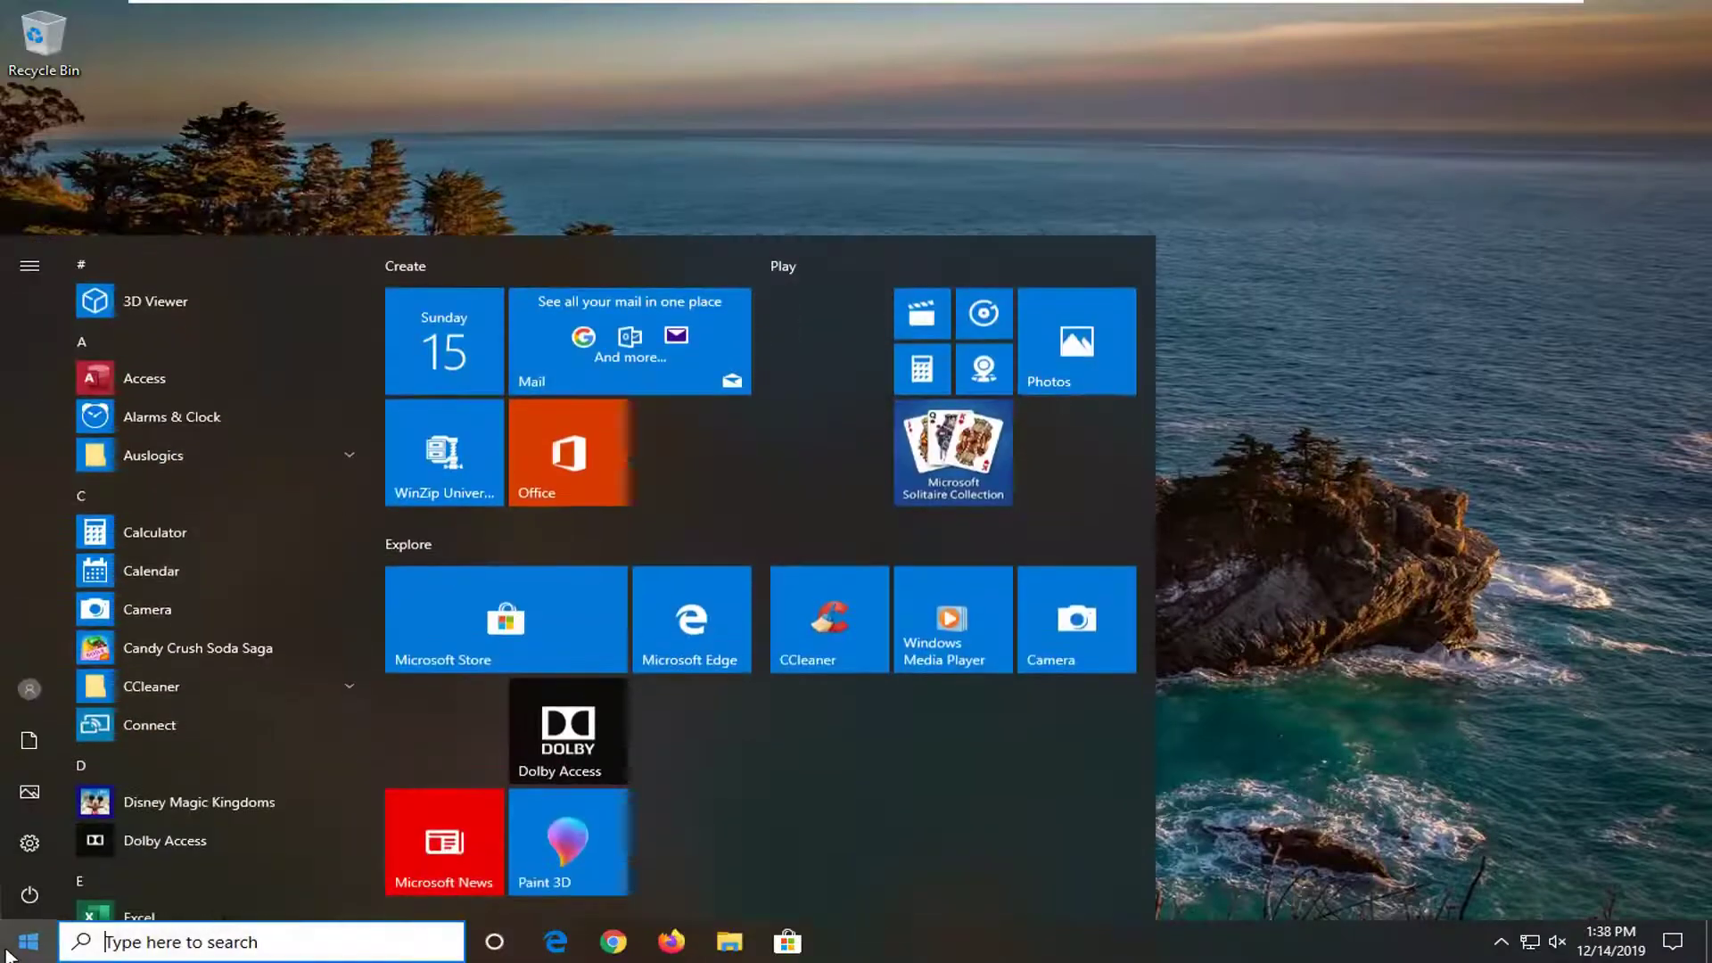
{"action": "type", "text": "troubleshoot"}
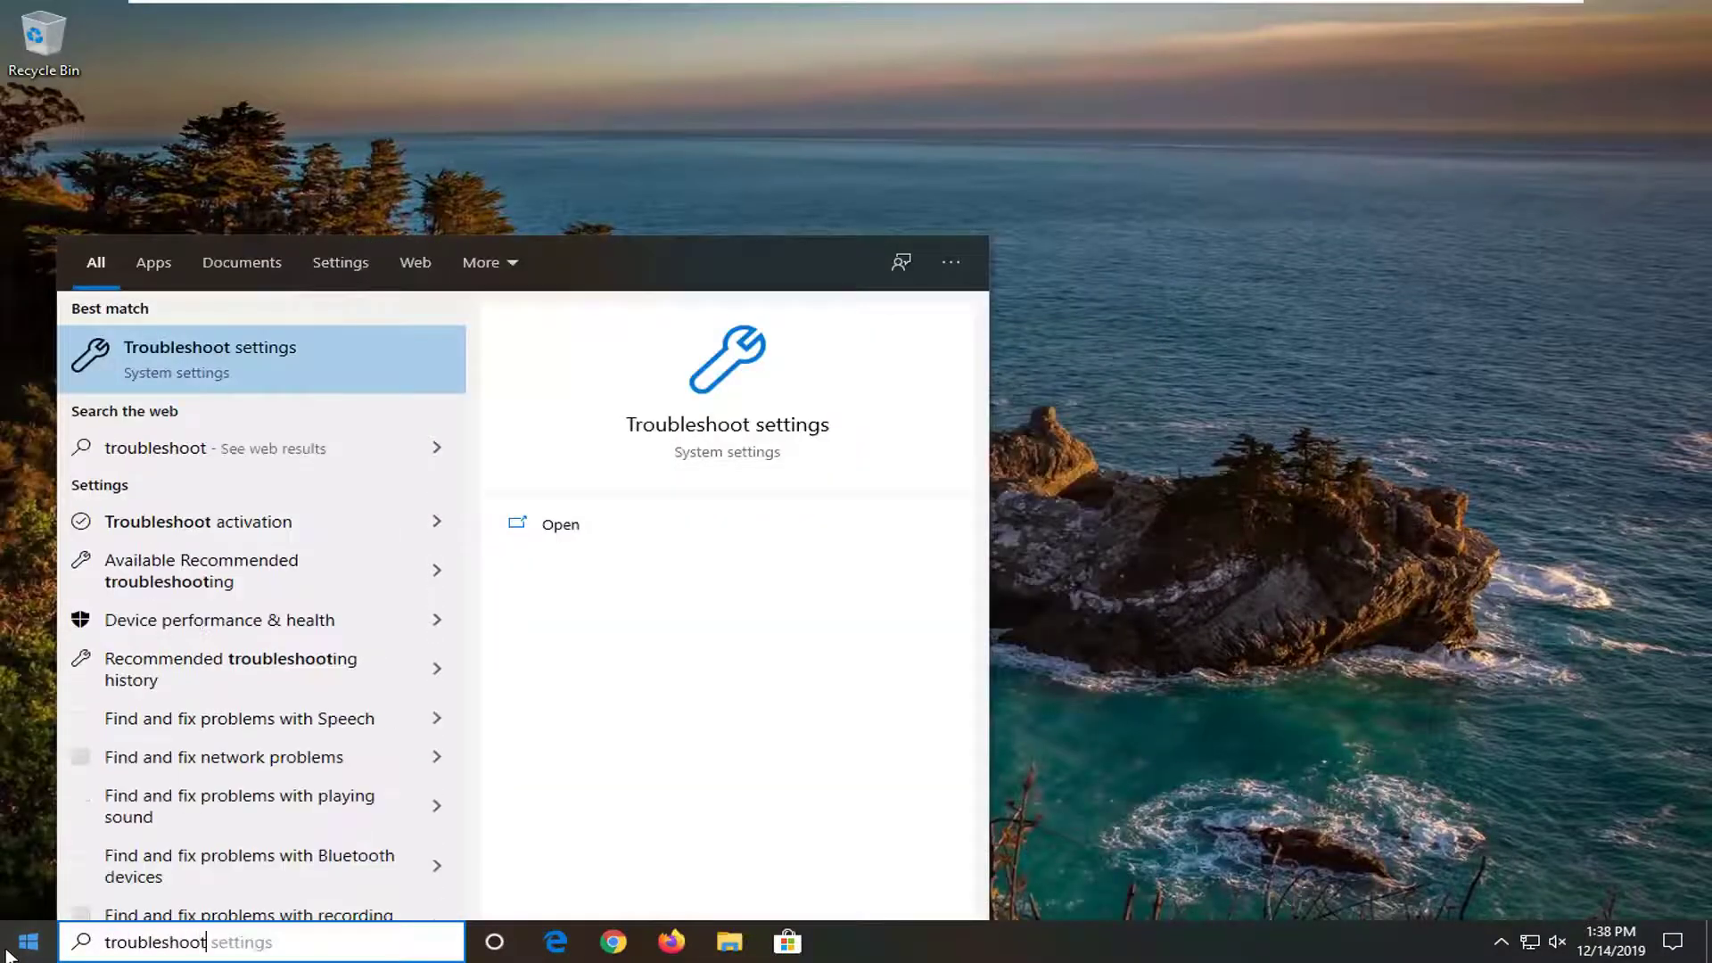
{"action": "left_click", "coordinate": [198, 354]}
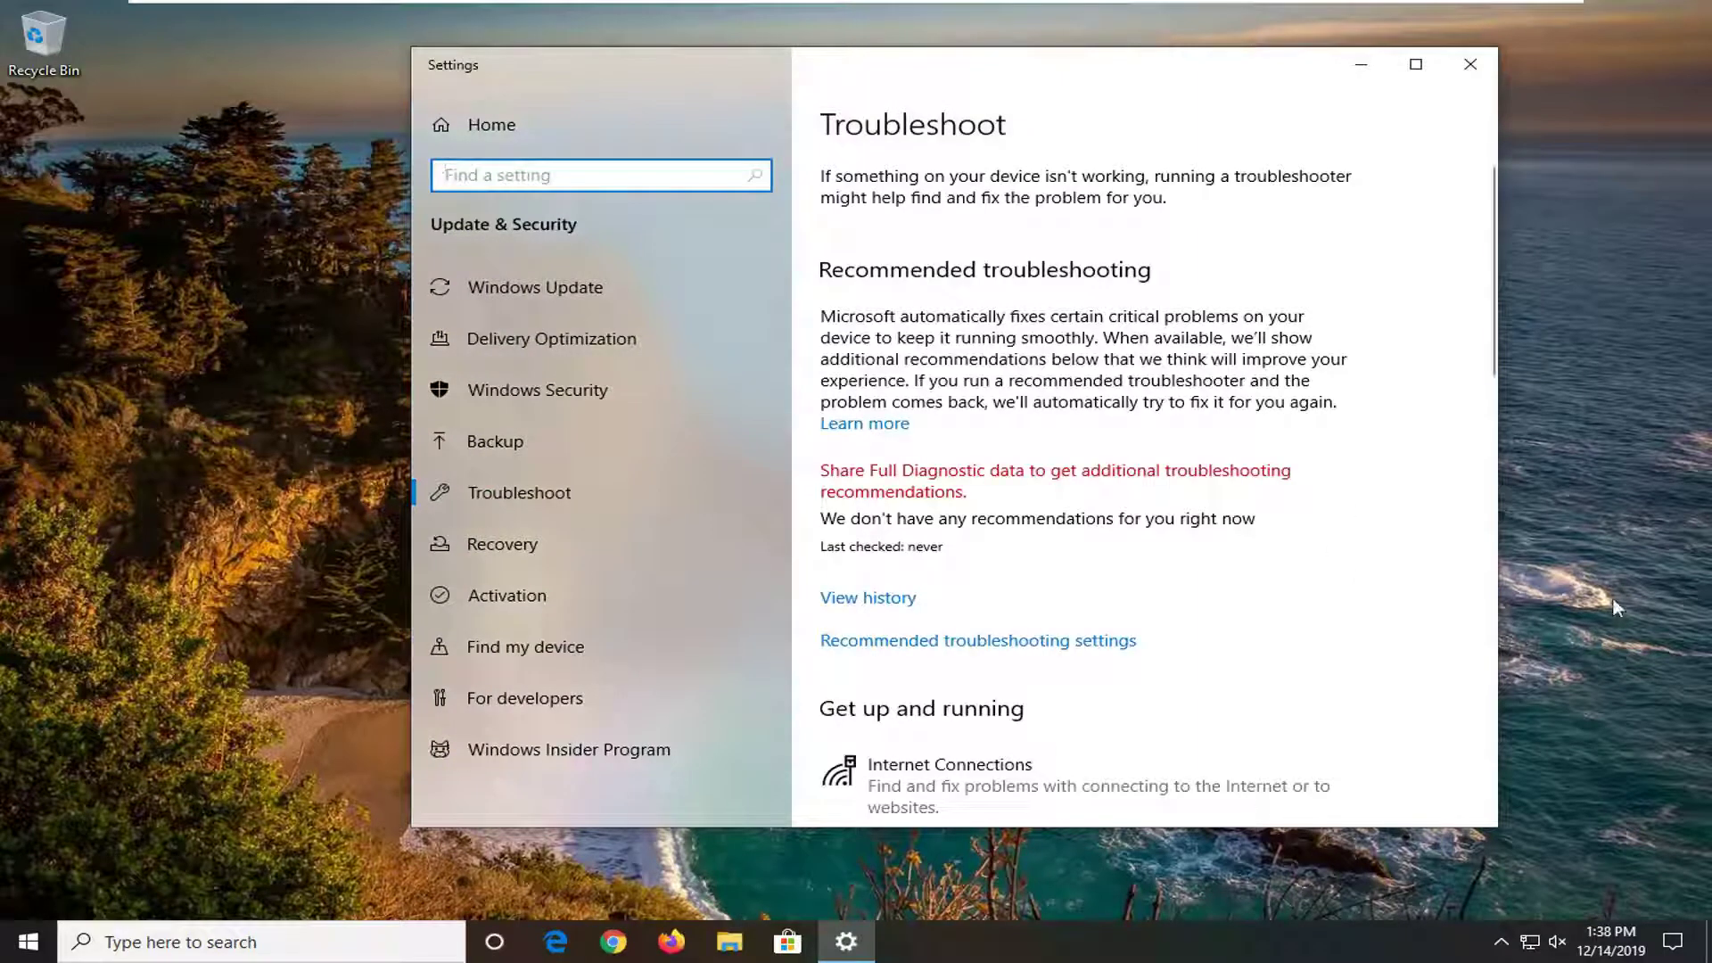
{"action": "scroll", "coordinate": [1208, 640], "scroll_direction": "down", "scroll_amount": 3}
{"action": "scroll", "coordinate": [1201, 631], "scroll_direction": "down", "scroll_amount": 1}
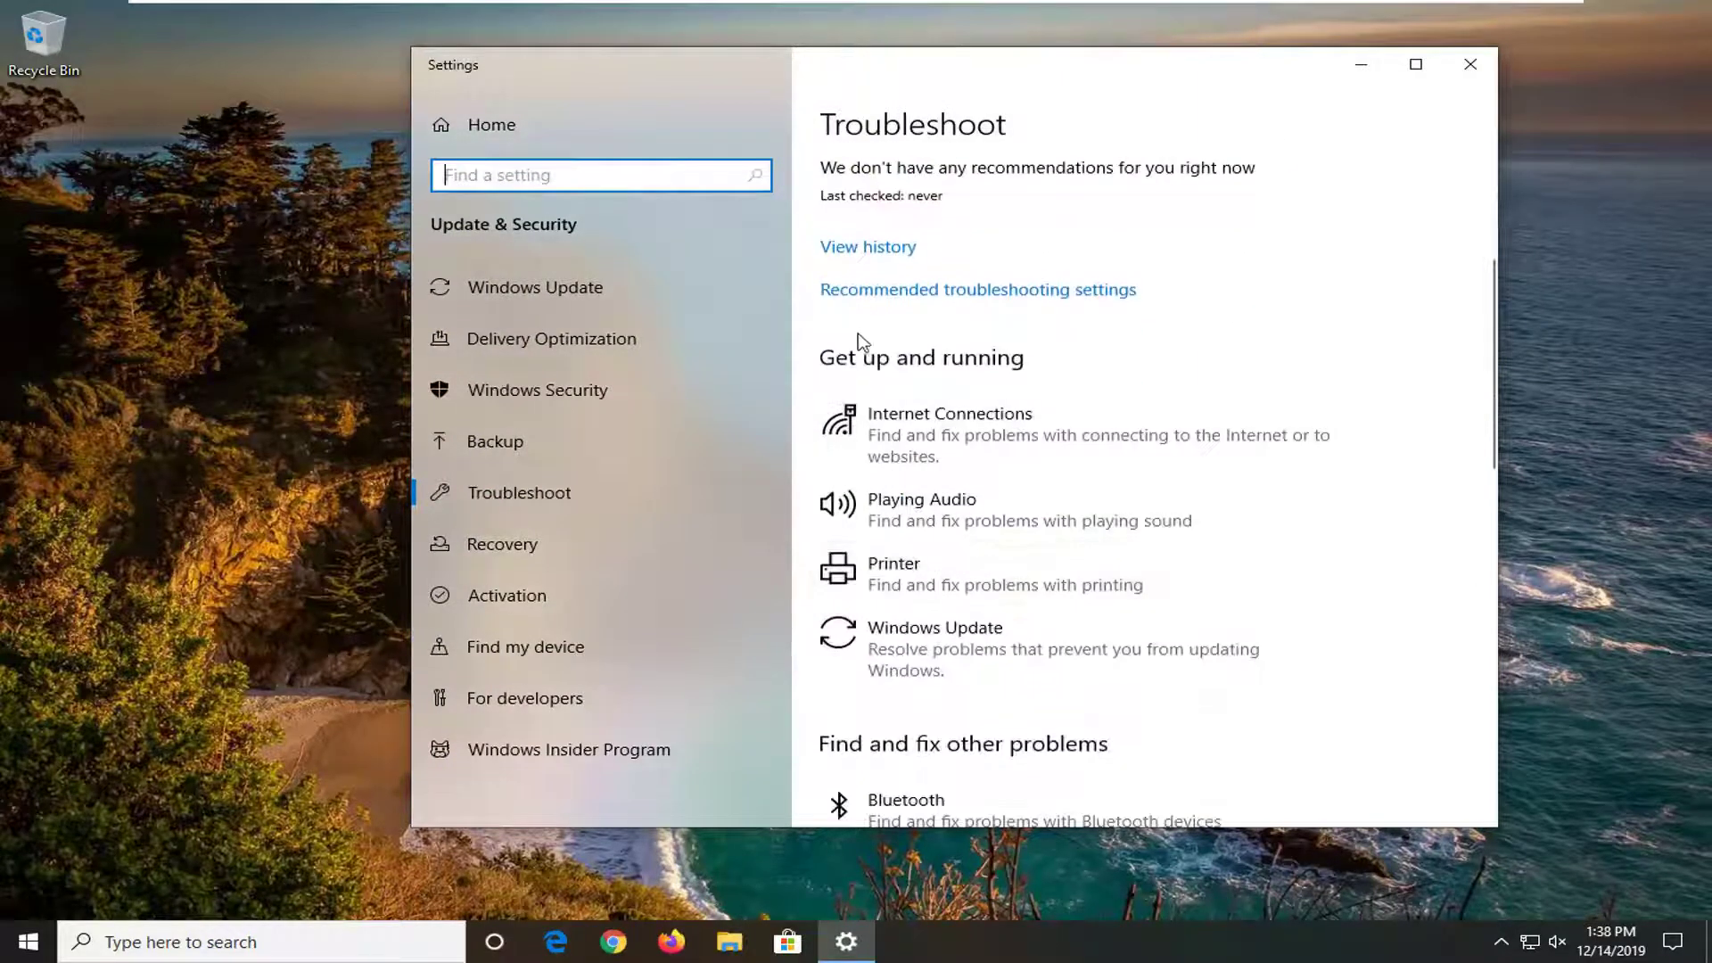
{"action": "scroll", "coordinate": [1119, 606], "scroll_direction": "down", "scroll_amount": 2}
{"action": "scroll", "coordinate": [1085, 612], "scroll_direction": "down", "scroll_amount": 1}
{"action": "scroll", "coordinate": [1051, 539], "scroll_direction": "down", "scroll_amount": 1}
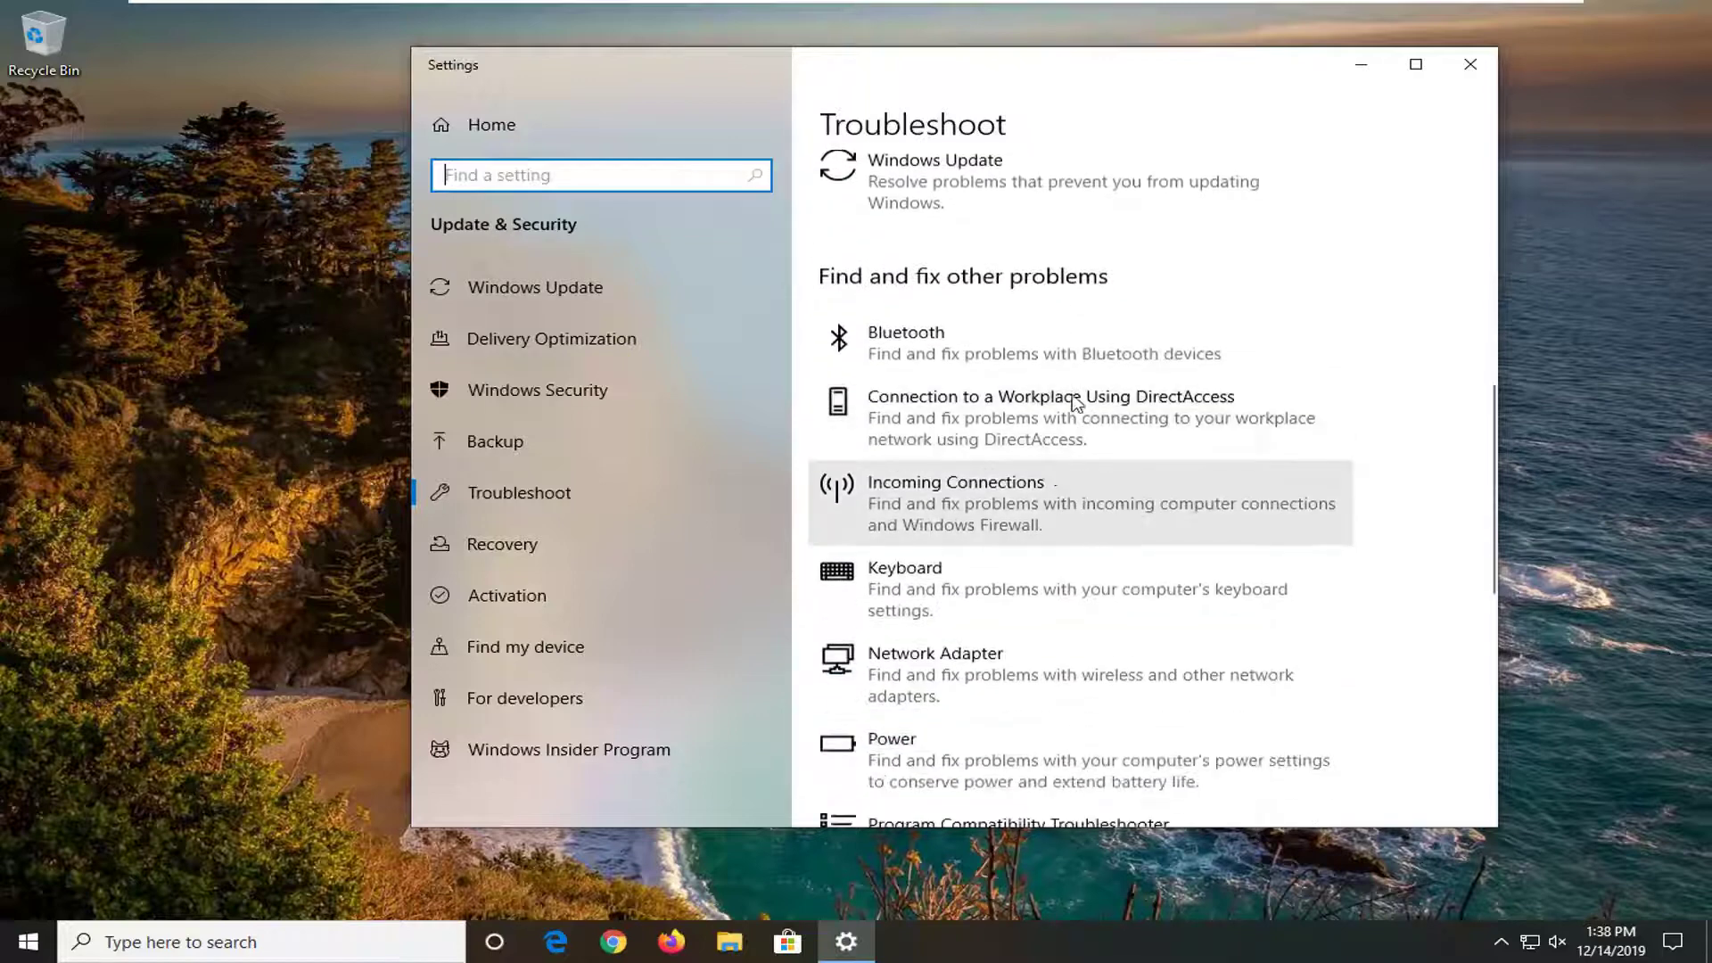
{"action": "scroll", "coordinate": [919, 656], "scroll_direction": "down", "scroll_amount": 1}
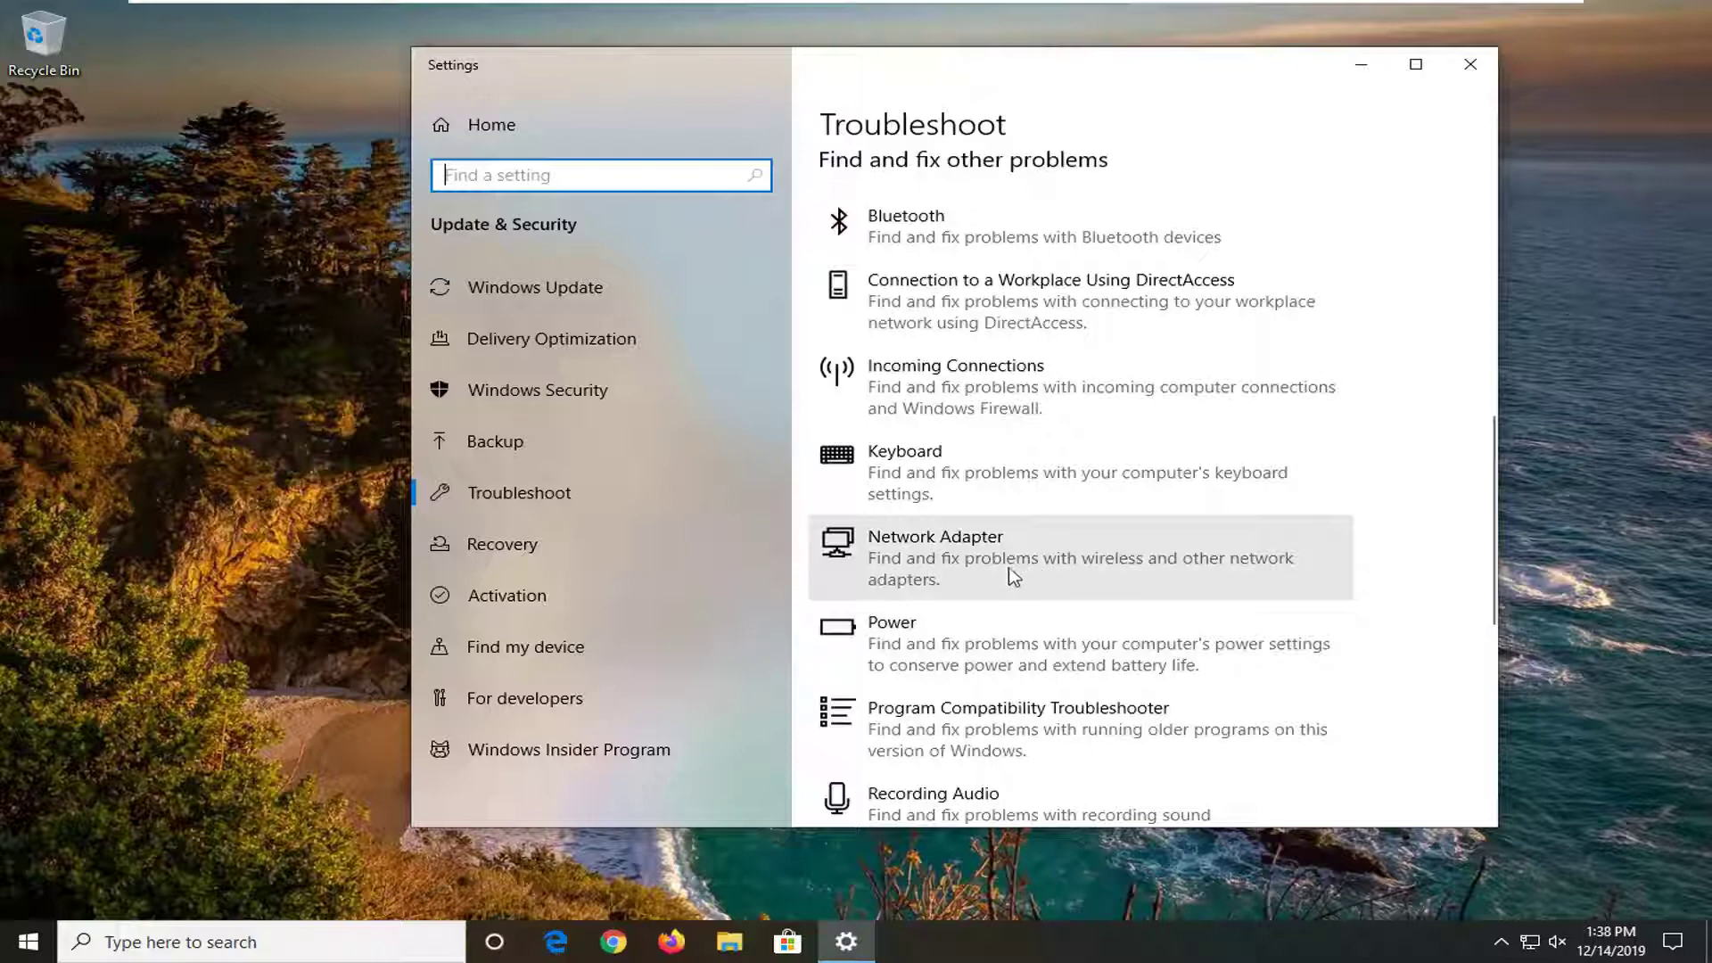
Step: Run the Network Adapter troubleshooter and close it after it reports no identifiable problem
{"action": "left_click", "coordinate": [927, 571]}
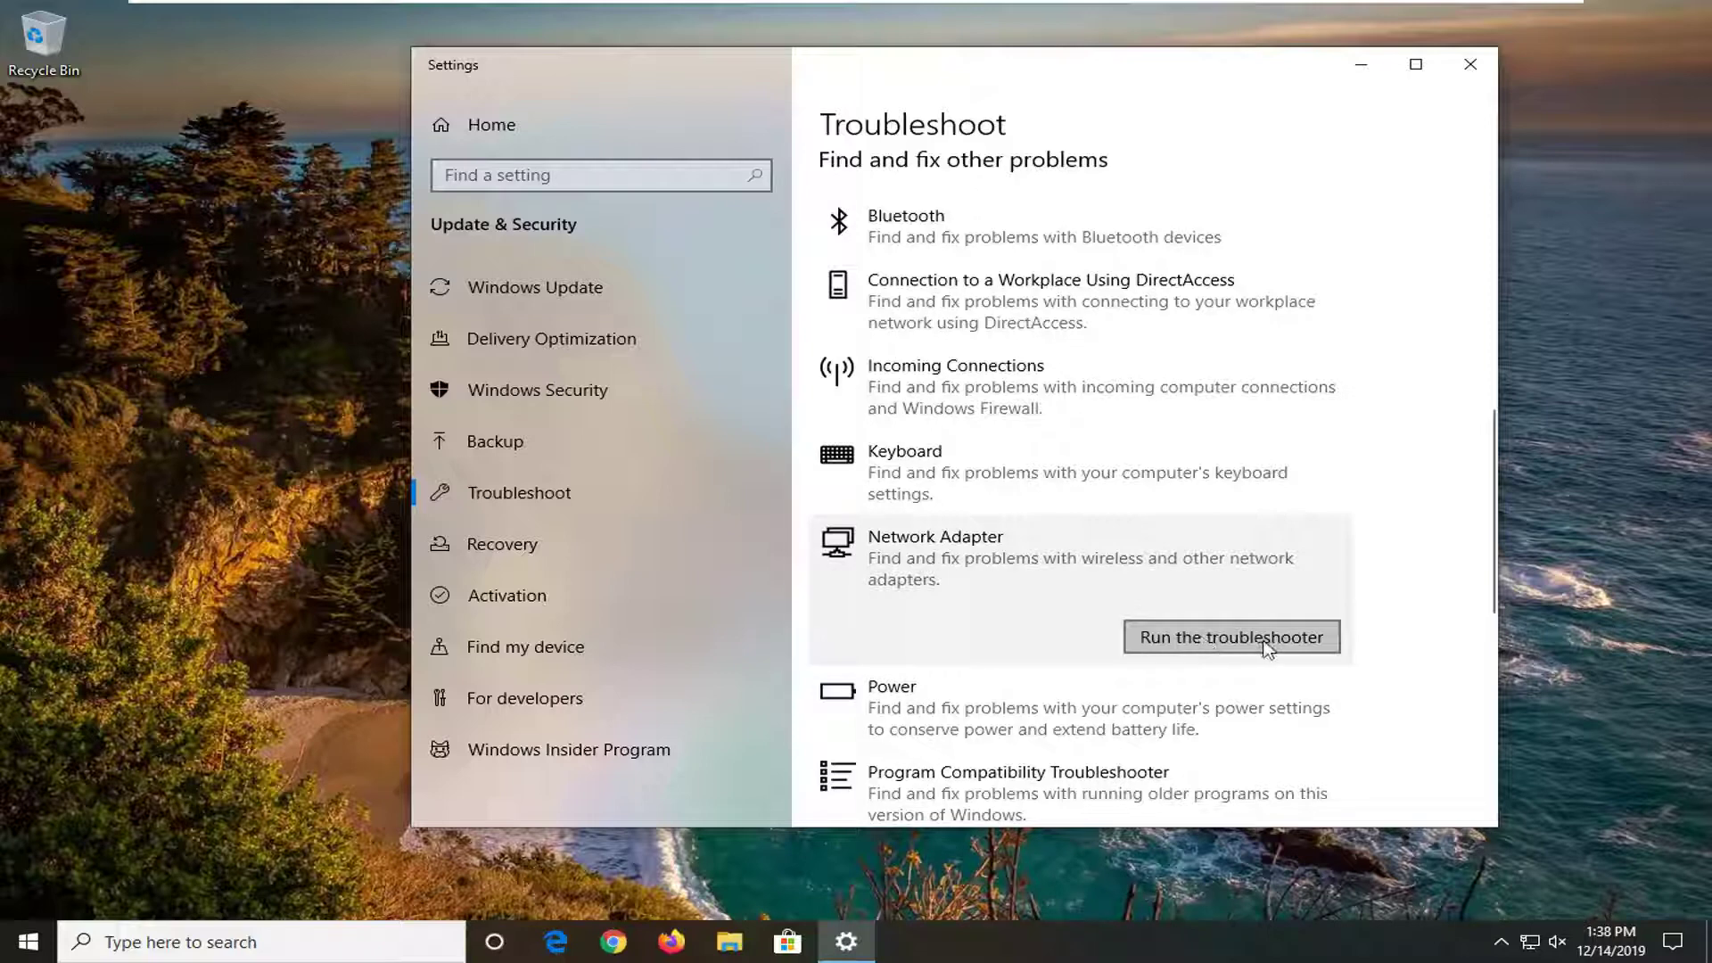
{"action": "left_click", "coordinate": [1257, 648]}
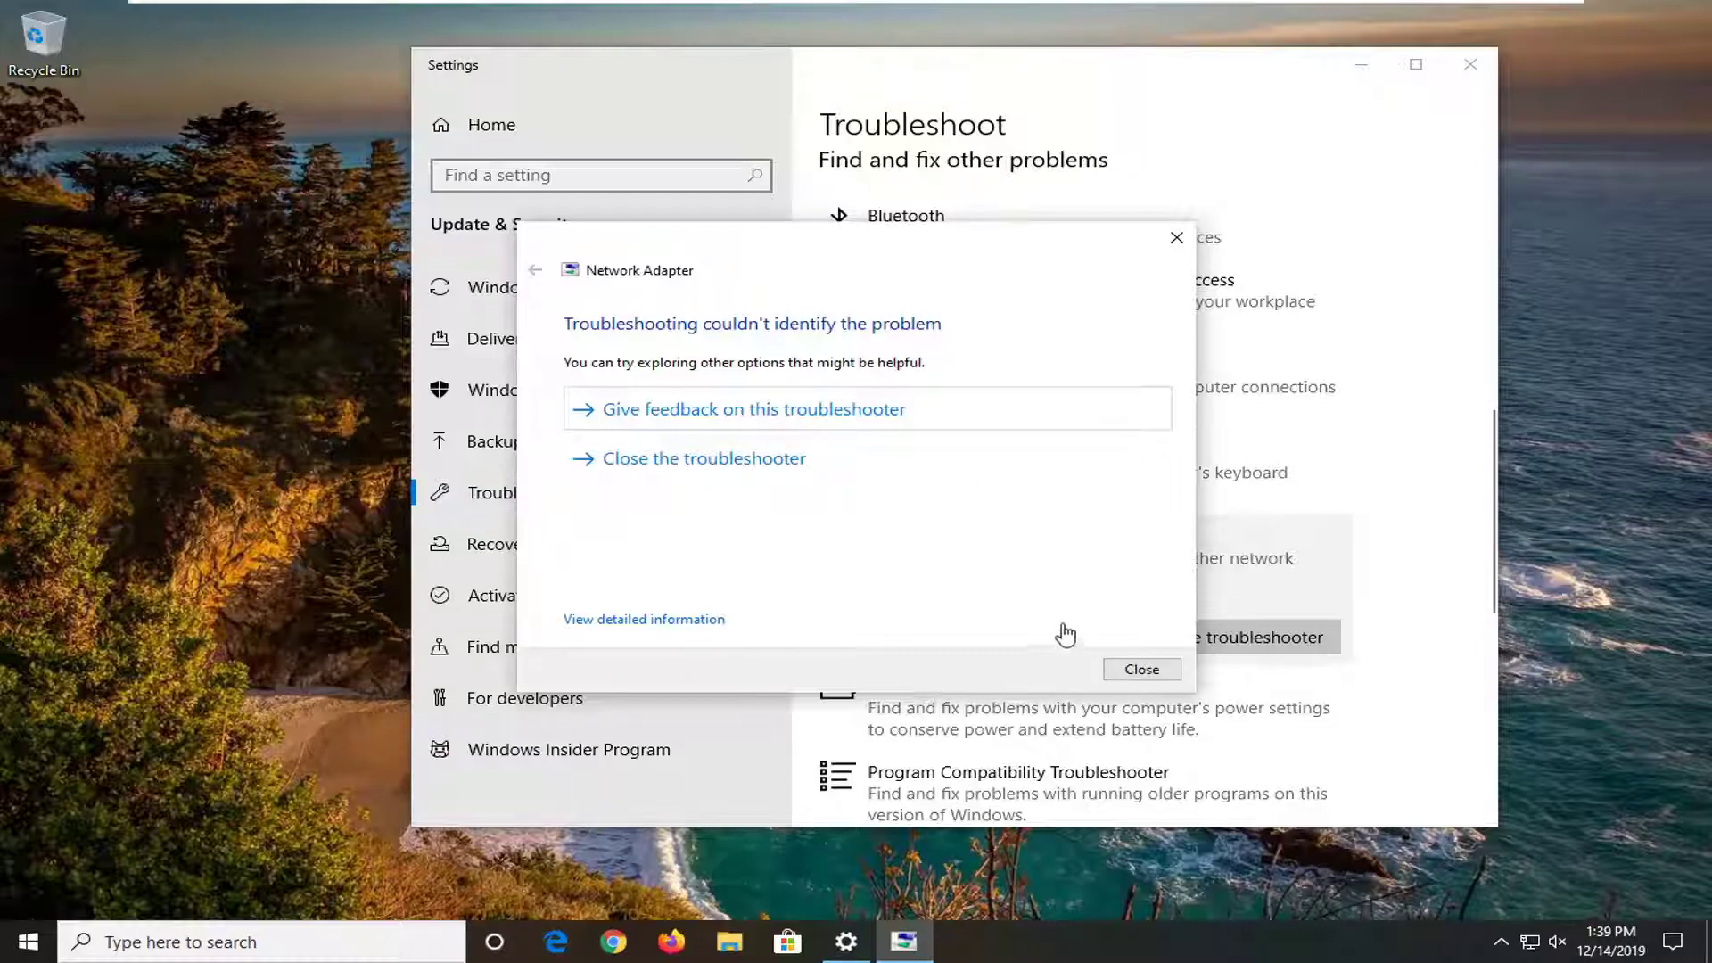
{"action": "left_click", "coordinate": [1141, 669]}
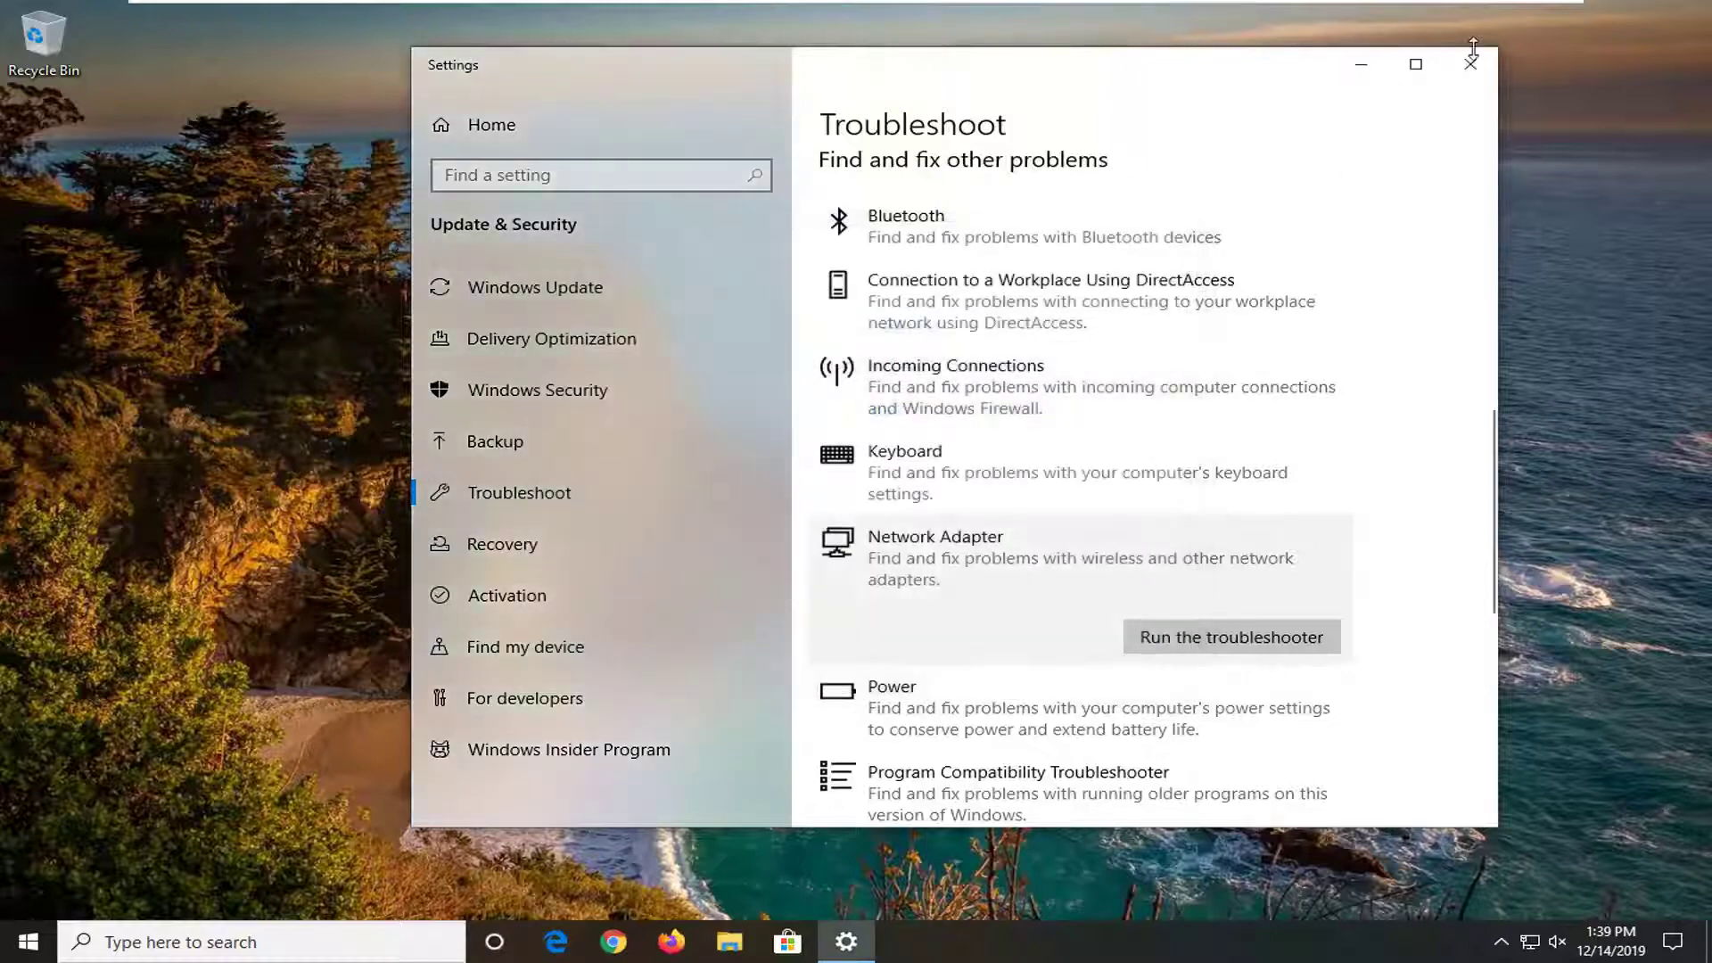
Step: Close Settings and run ipconfig /flushdns in an administrator Command Prompt
{"action": "left_click", "coordinate": [1471, 64]}
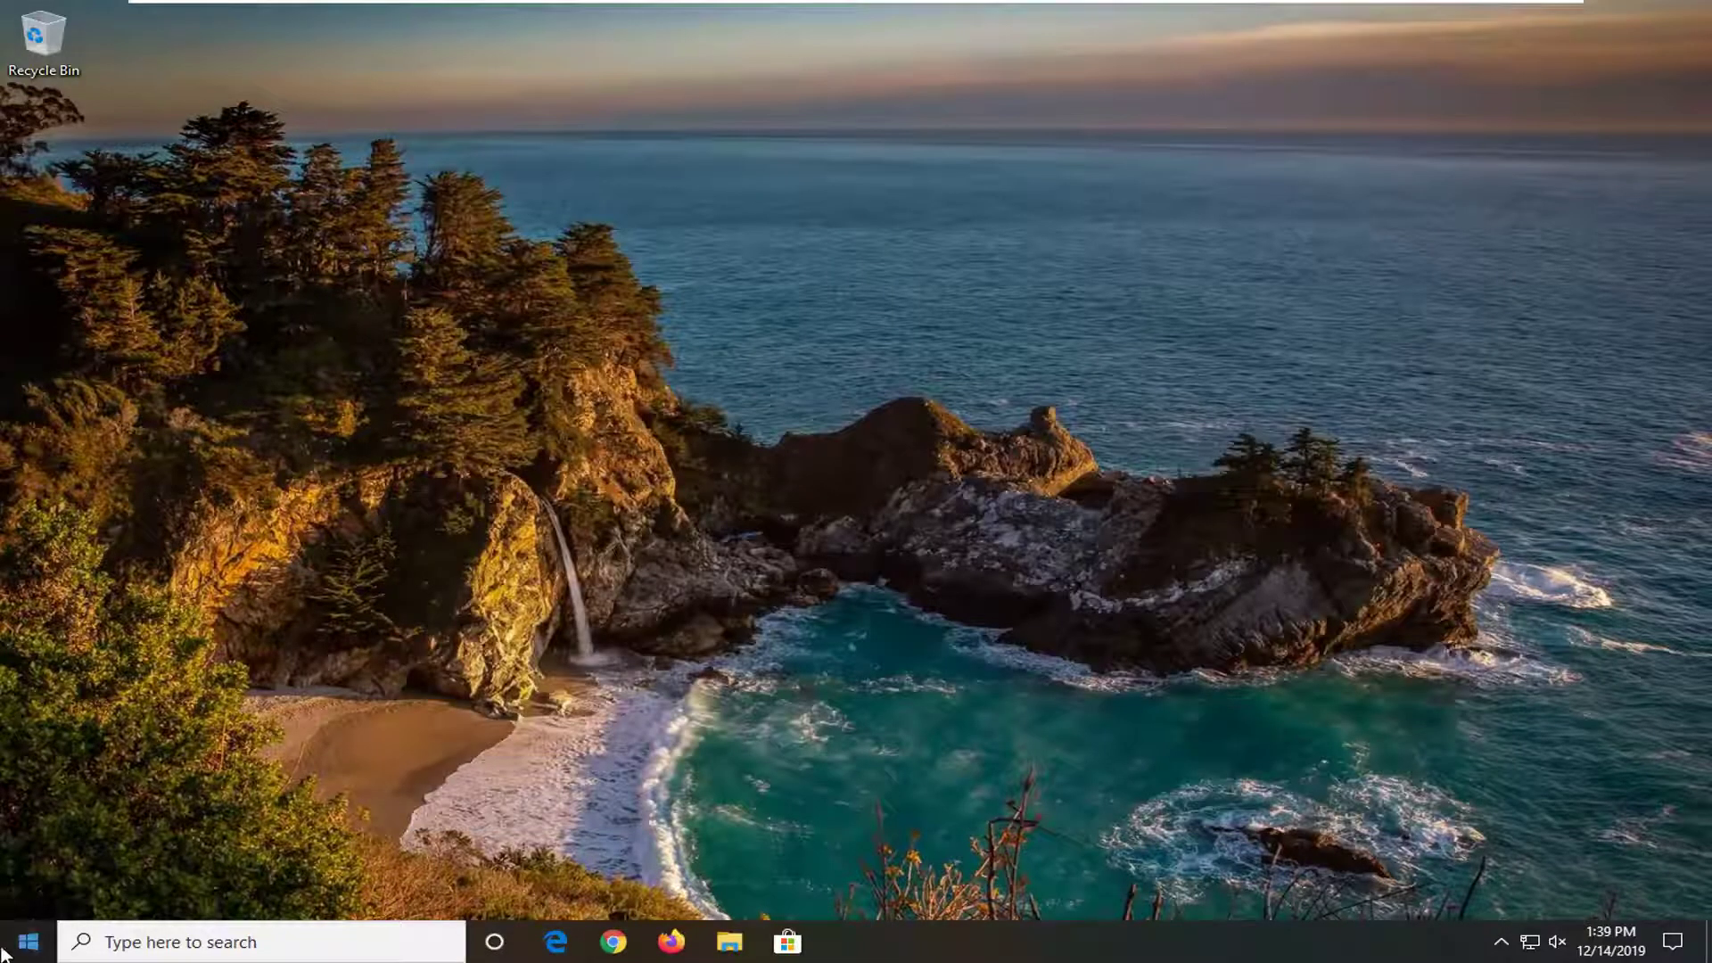
{"action": "left_click", "coordinate": [3, 957]}
{"action": "type", "text": "c"}
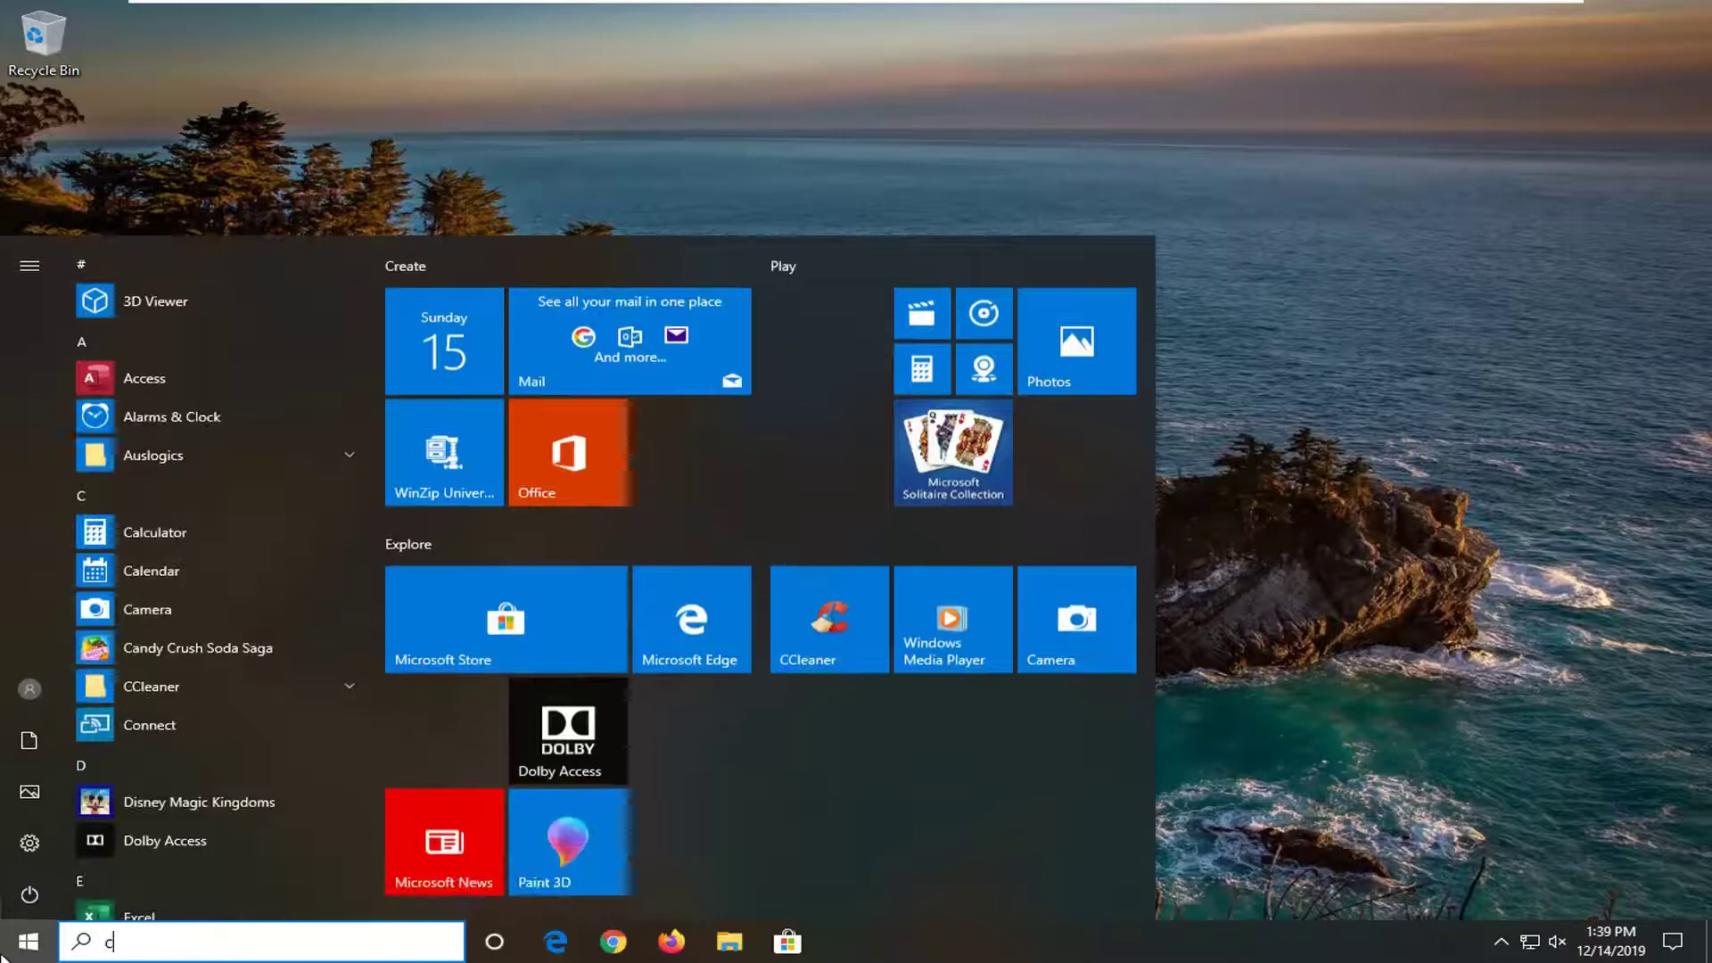
{"action": "type", "text": "md"}
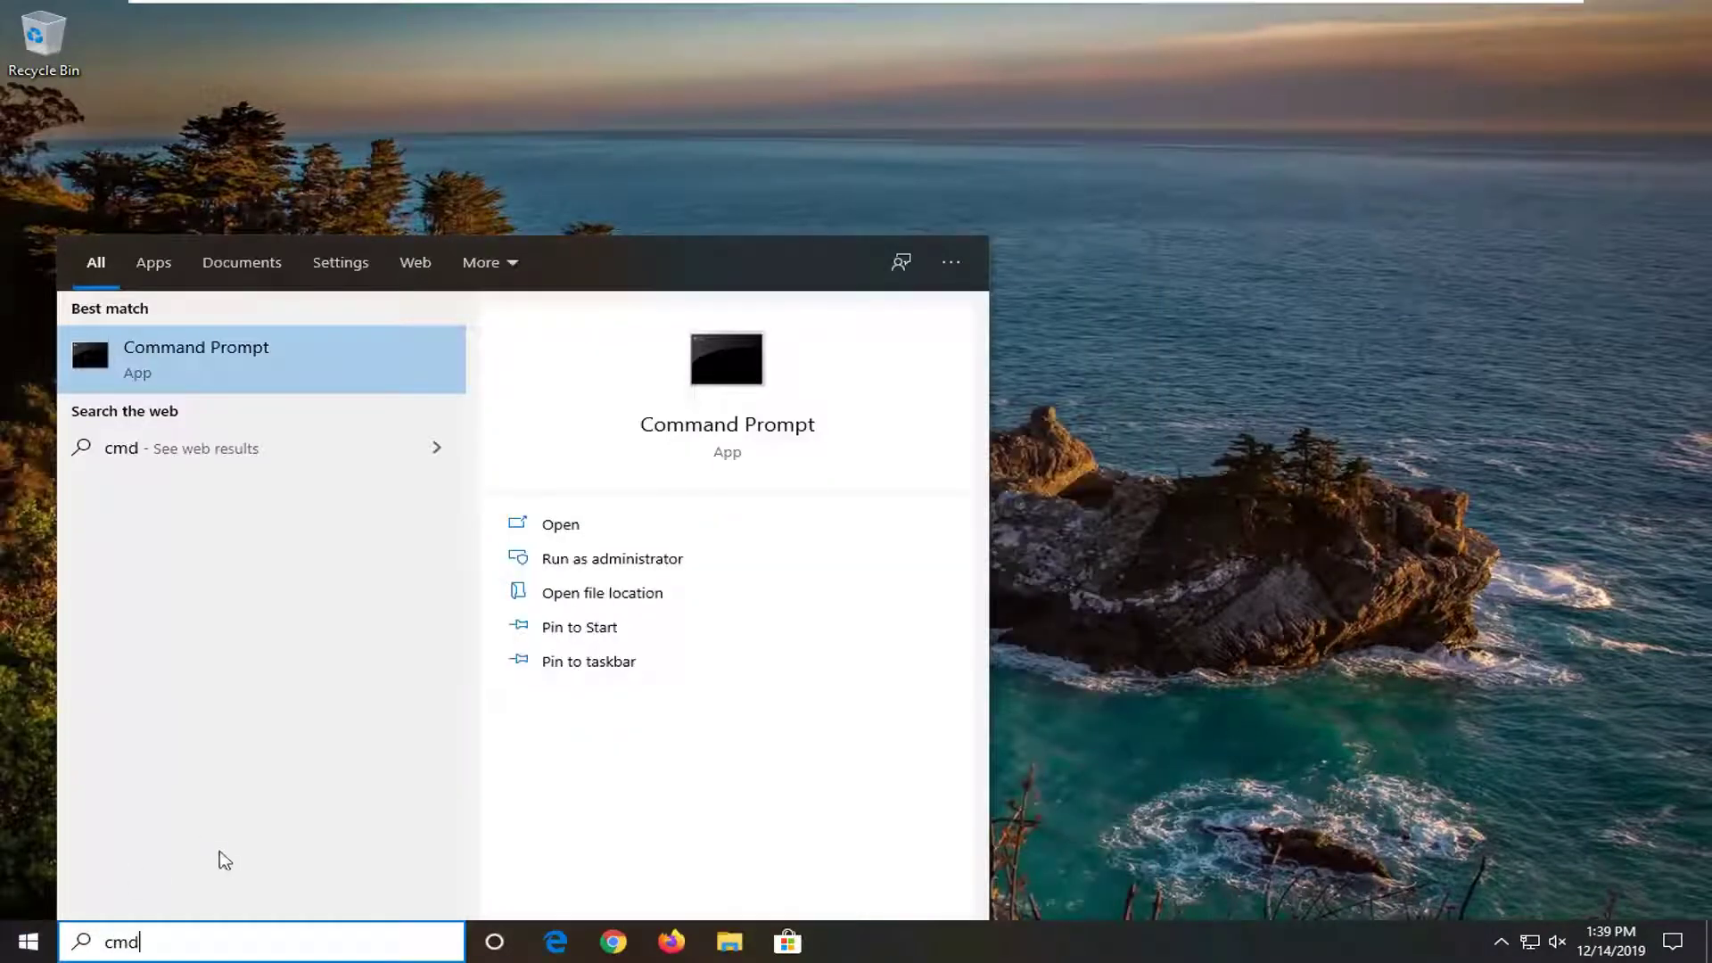
{"action": "right_click", "coordinate": [225, 364]}
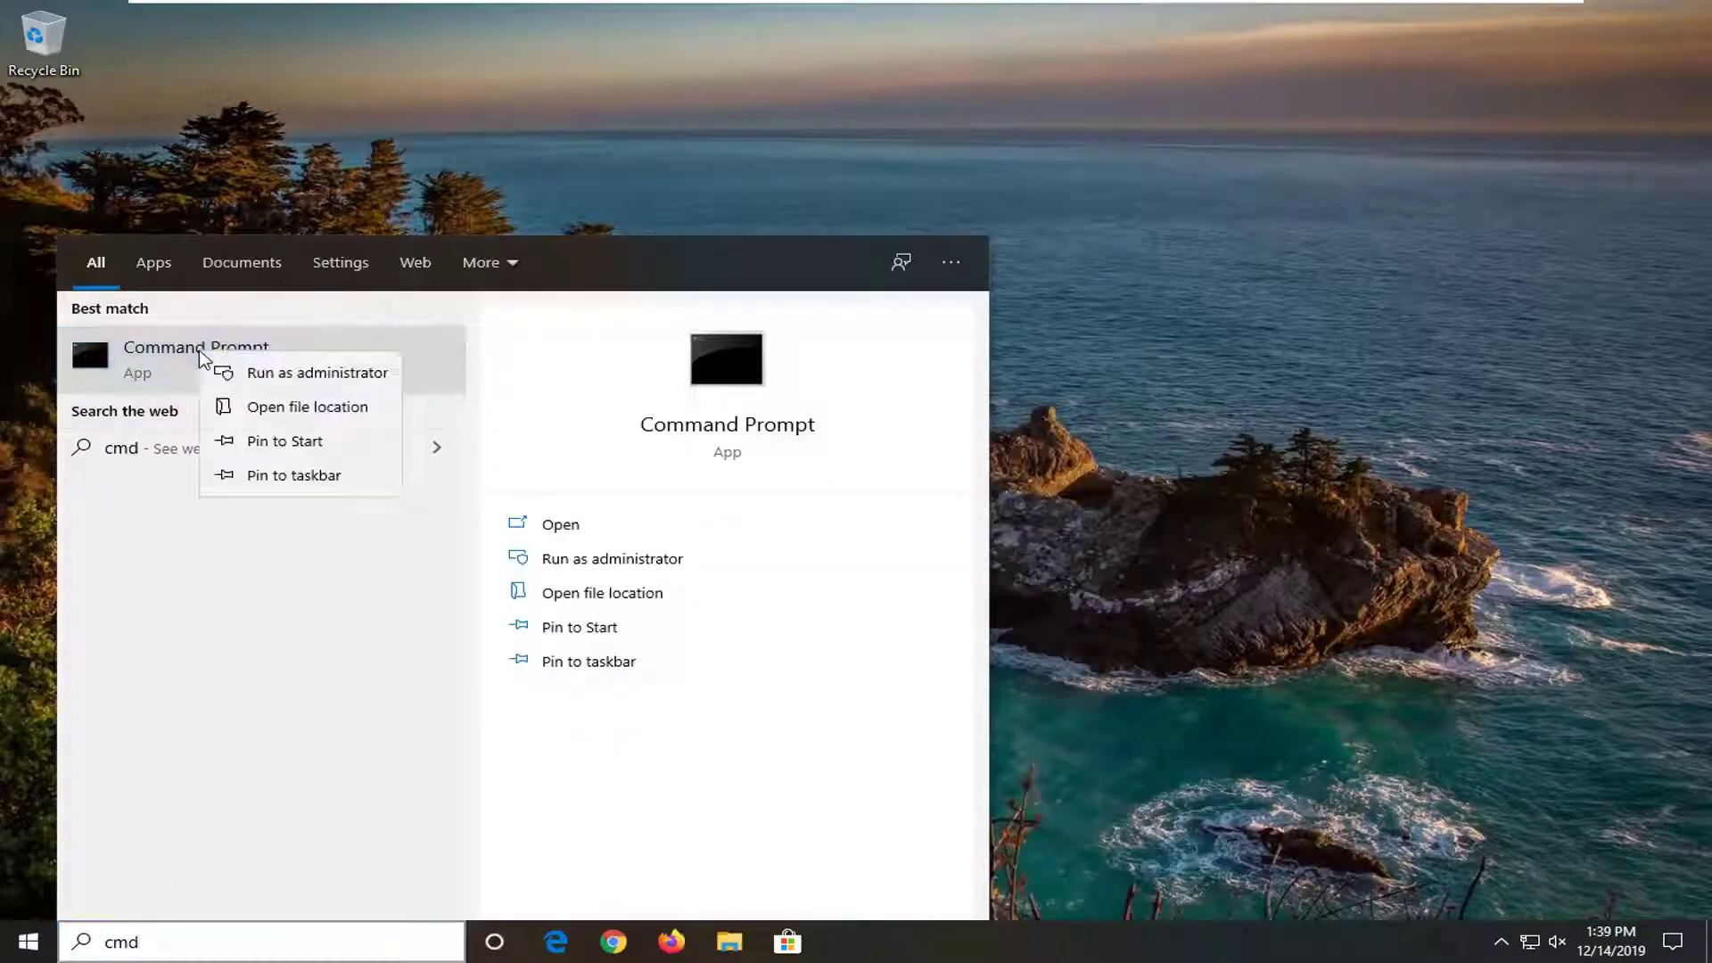
{"action": "left_click", "coordinate": [300, 374]}
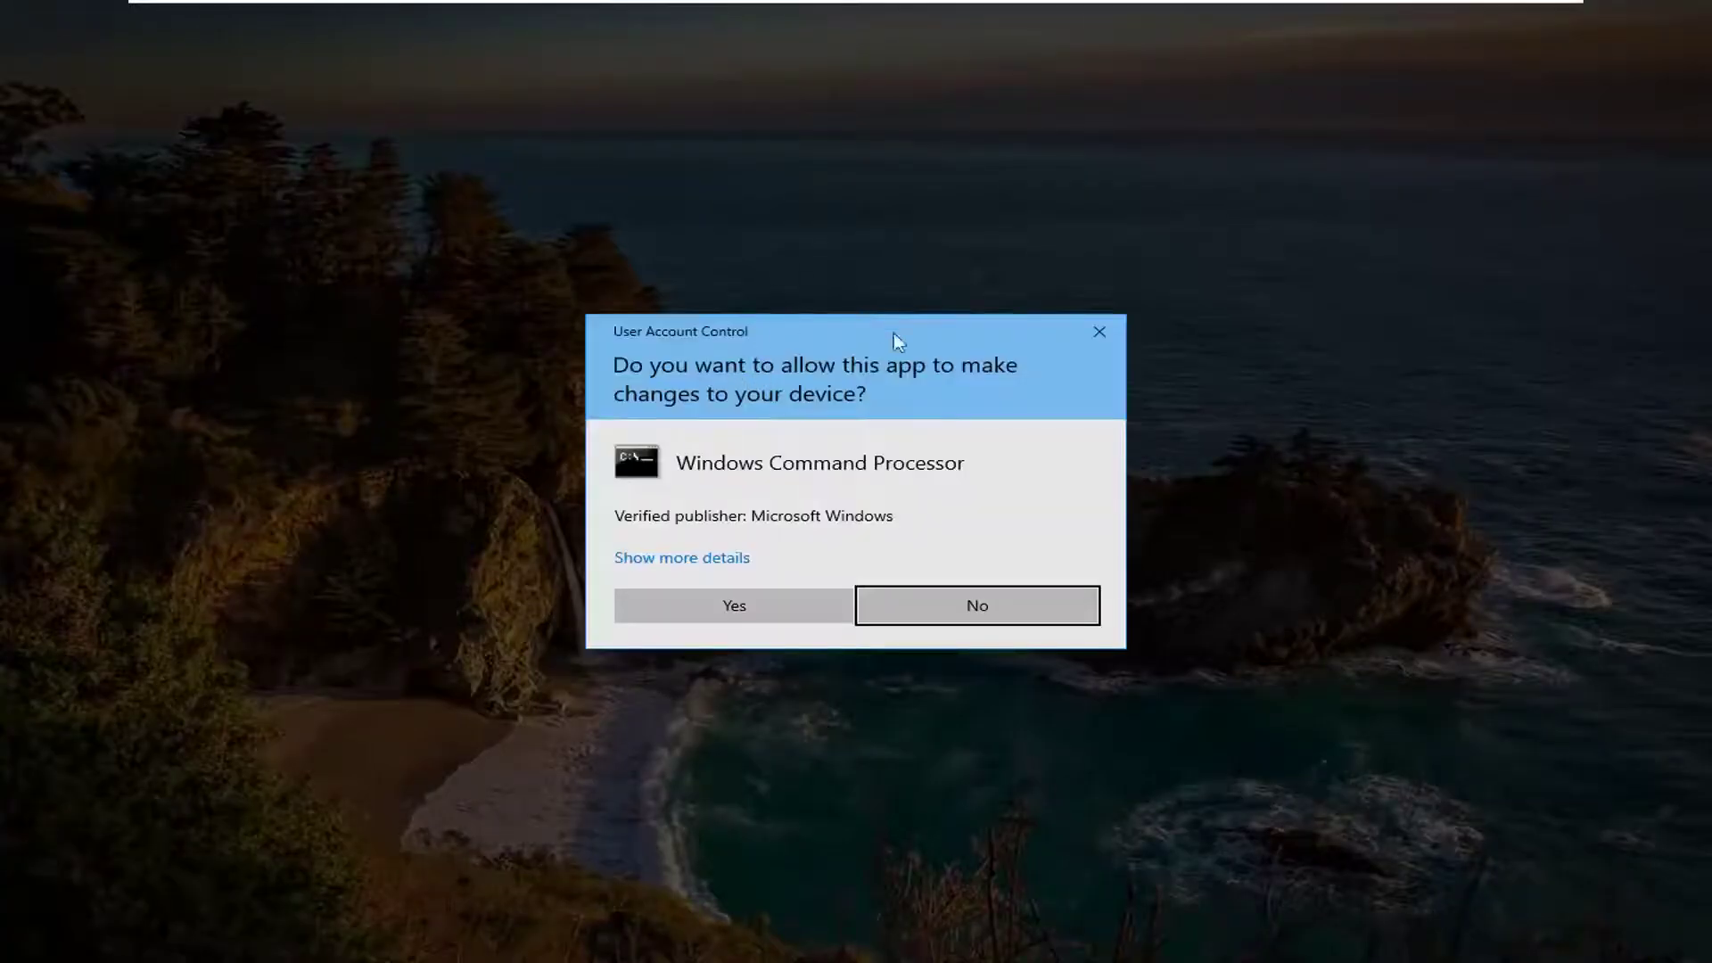
{"action": "left_click", "coordinate": [729, 611]}
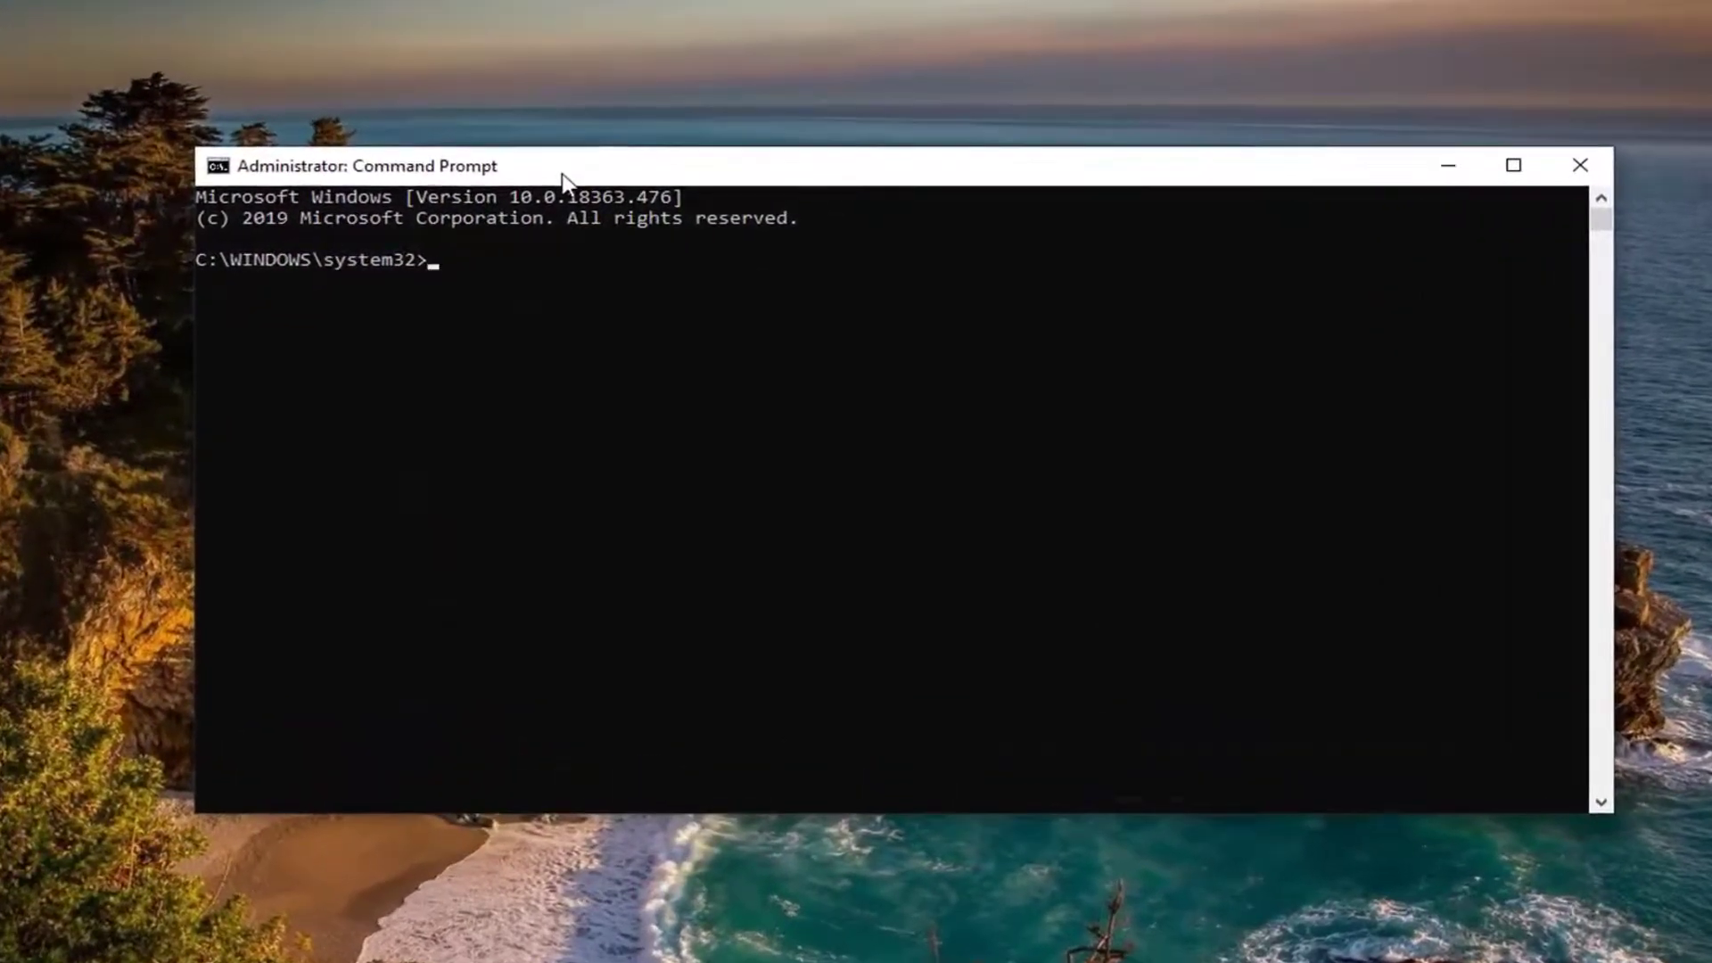
{"action": "type", "text": "ipconfig"}
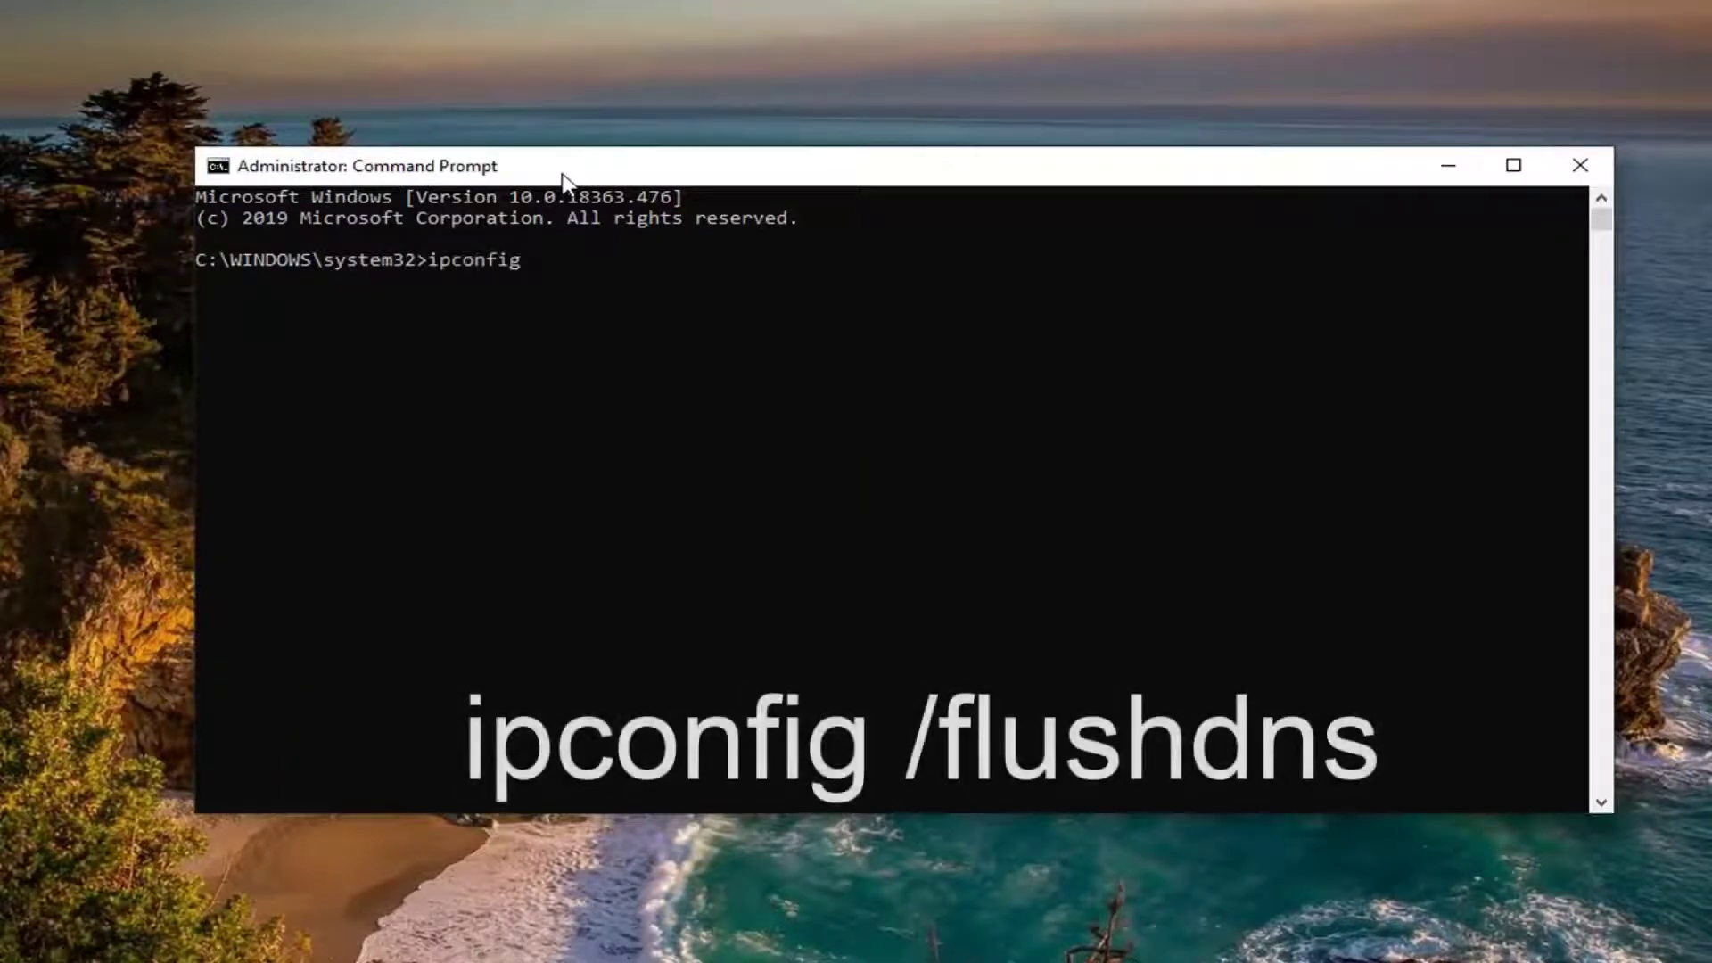
{"action": "type", "text": " /flush"}
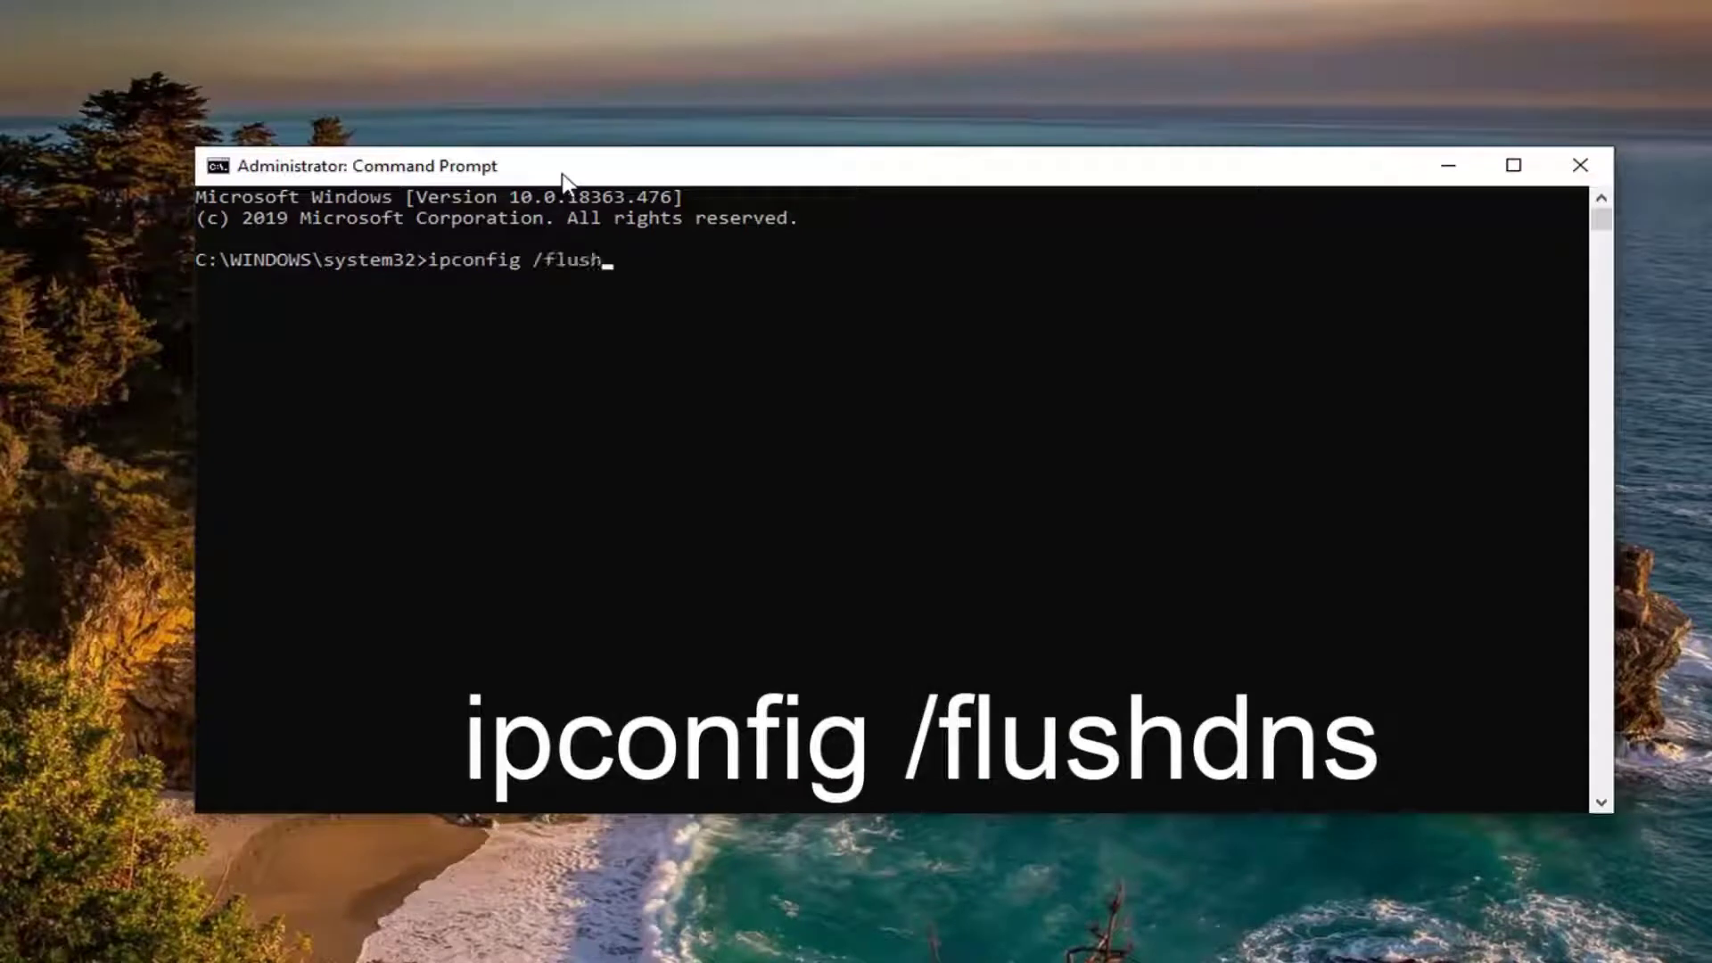
{"action": "type", "text": "dns"}
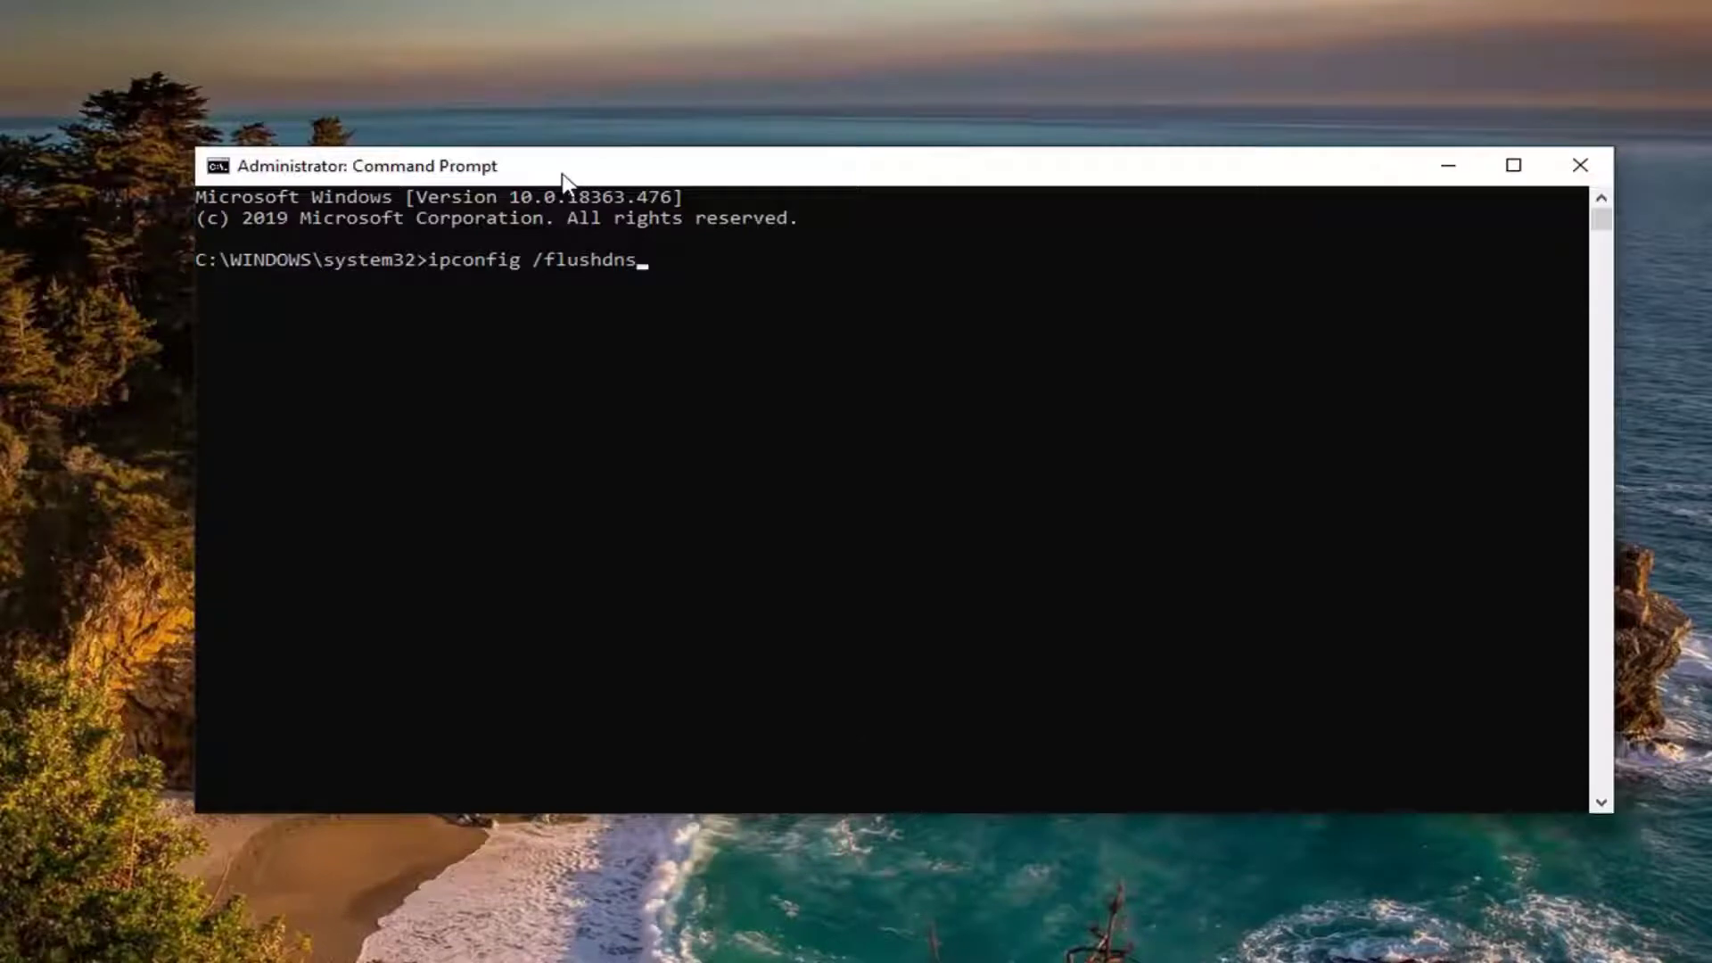
{"action": "key", "text": "Return"}
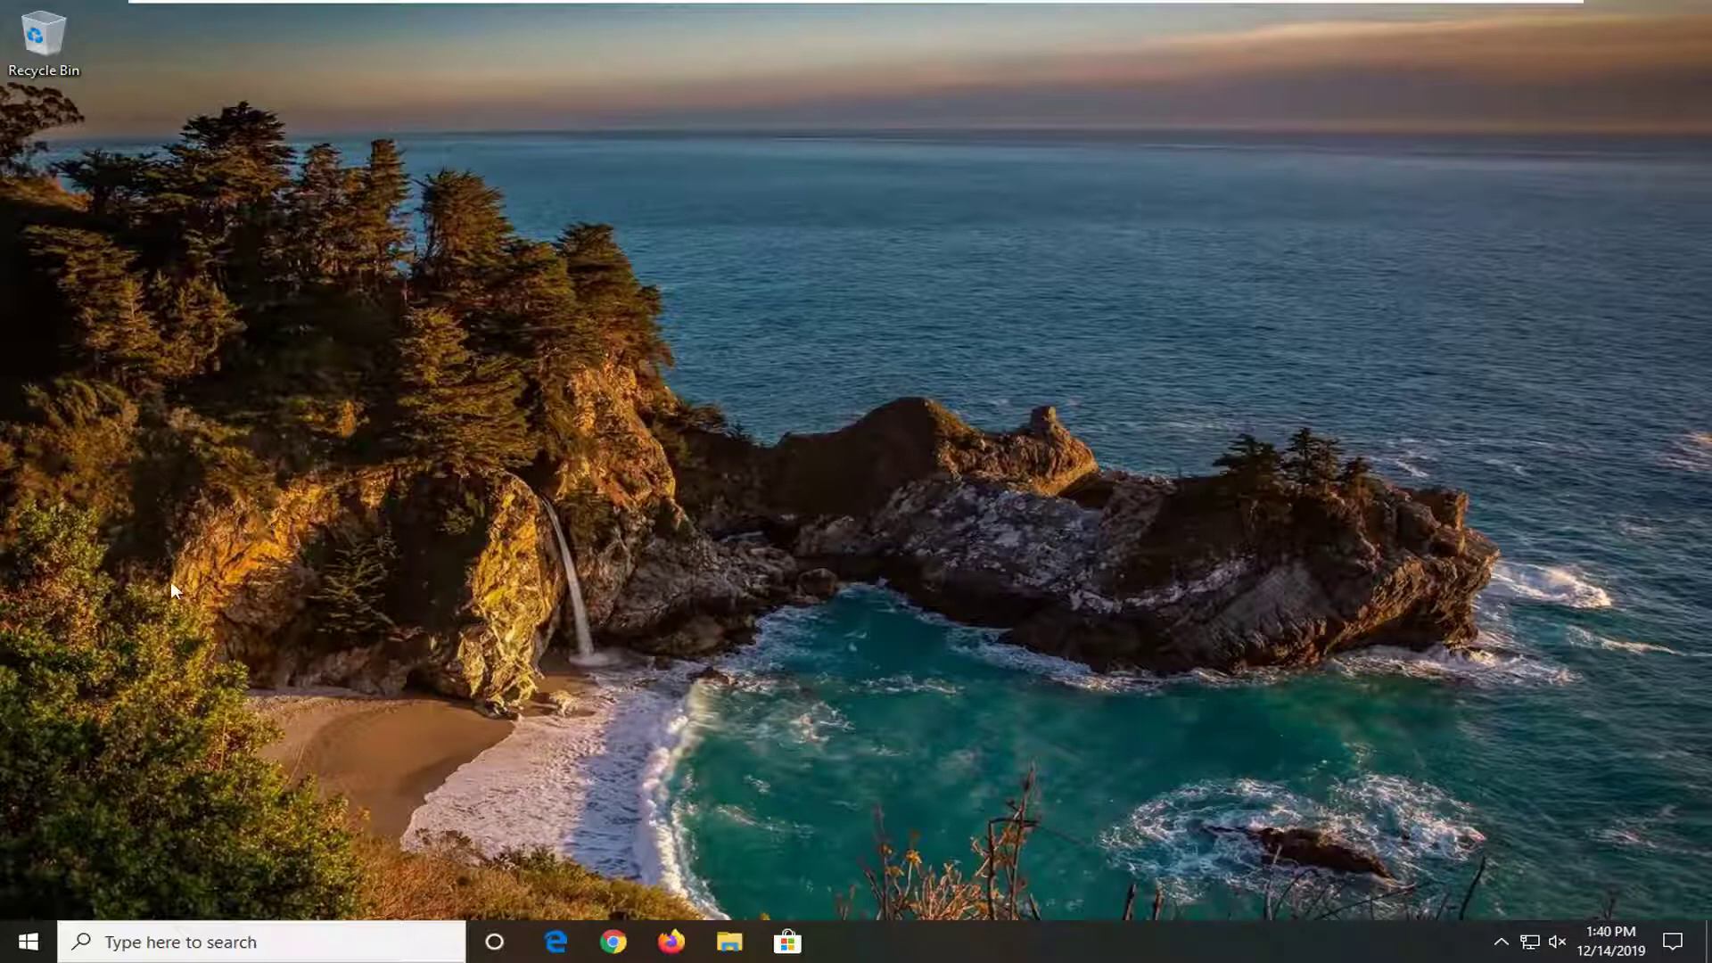
Step: Find the Network reset page through Start search, review it, then close Settings without resetting
{"action": "left_click", "coordinate": [27, 942]}
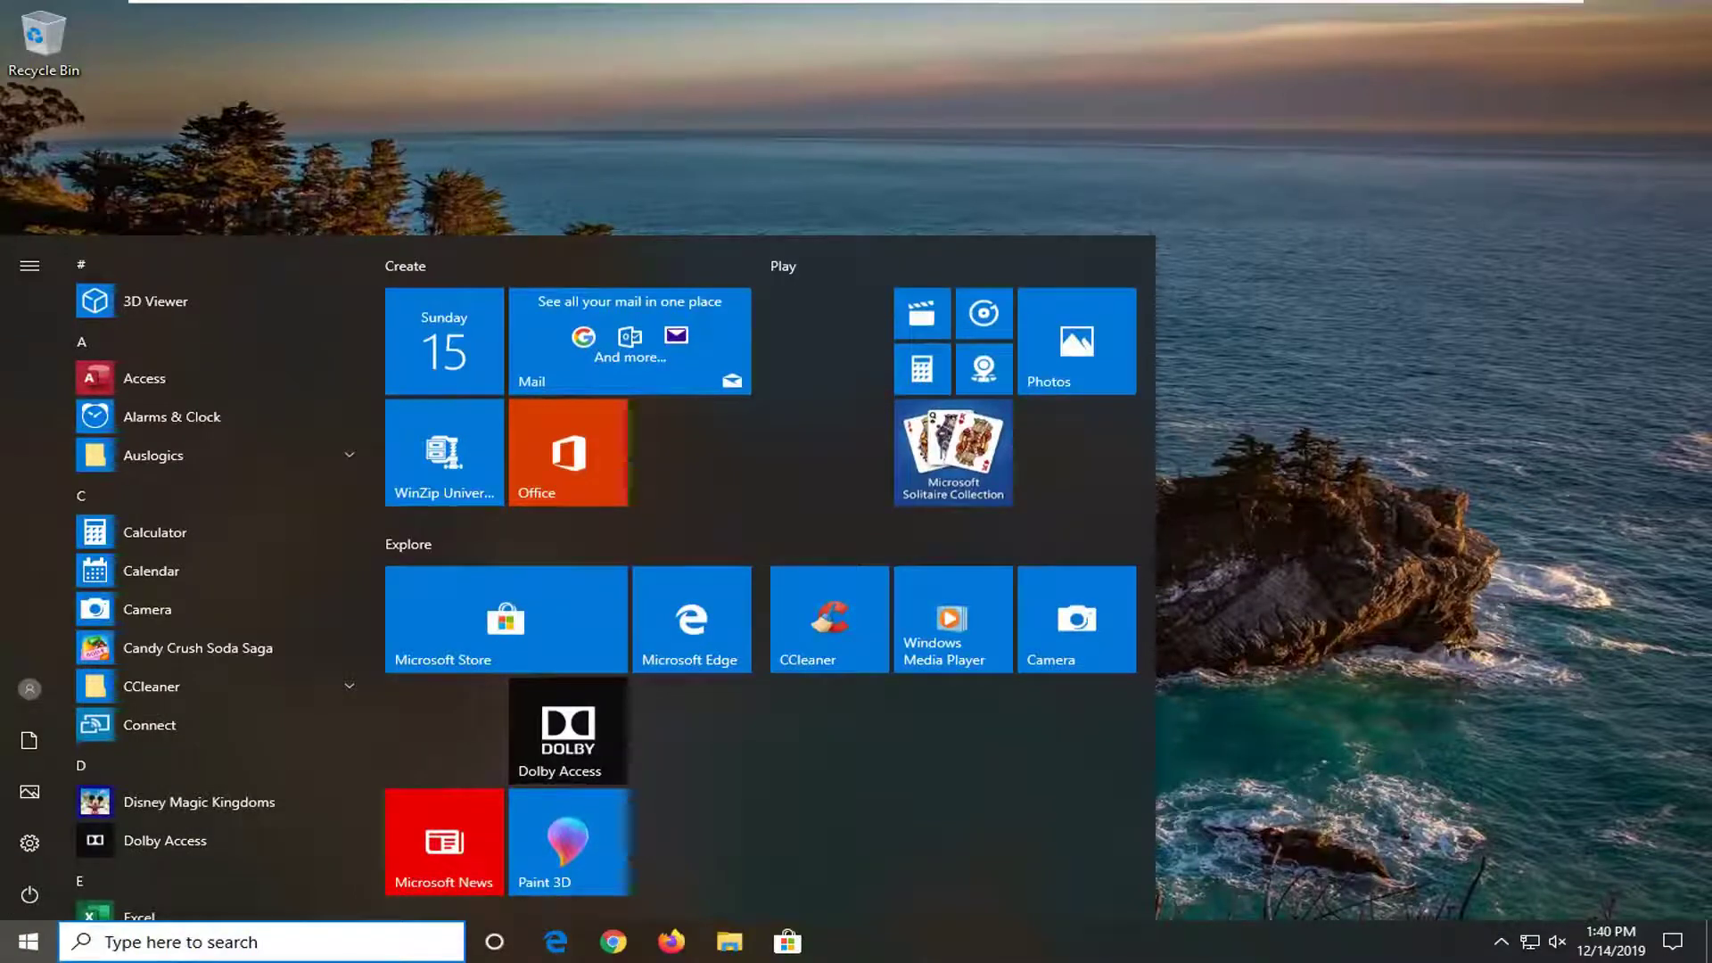
{"action": "type", "text": "n"}
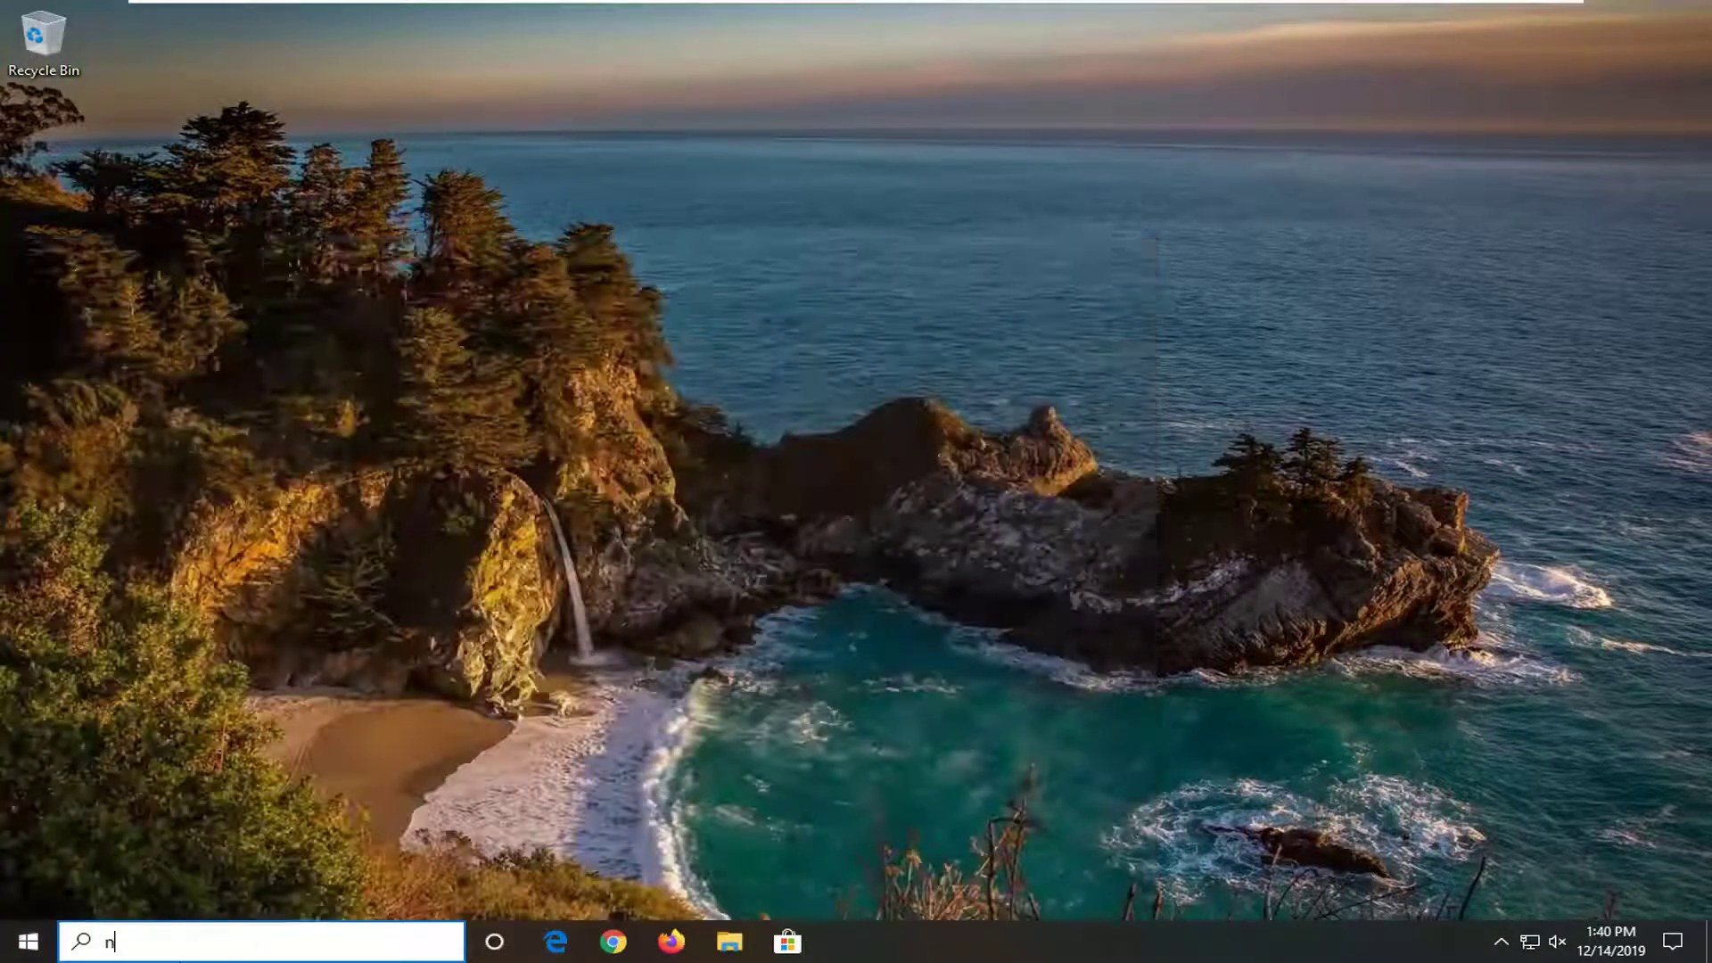
{"action": "type", "text": "etwor"}
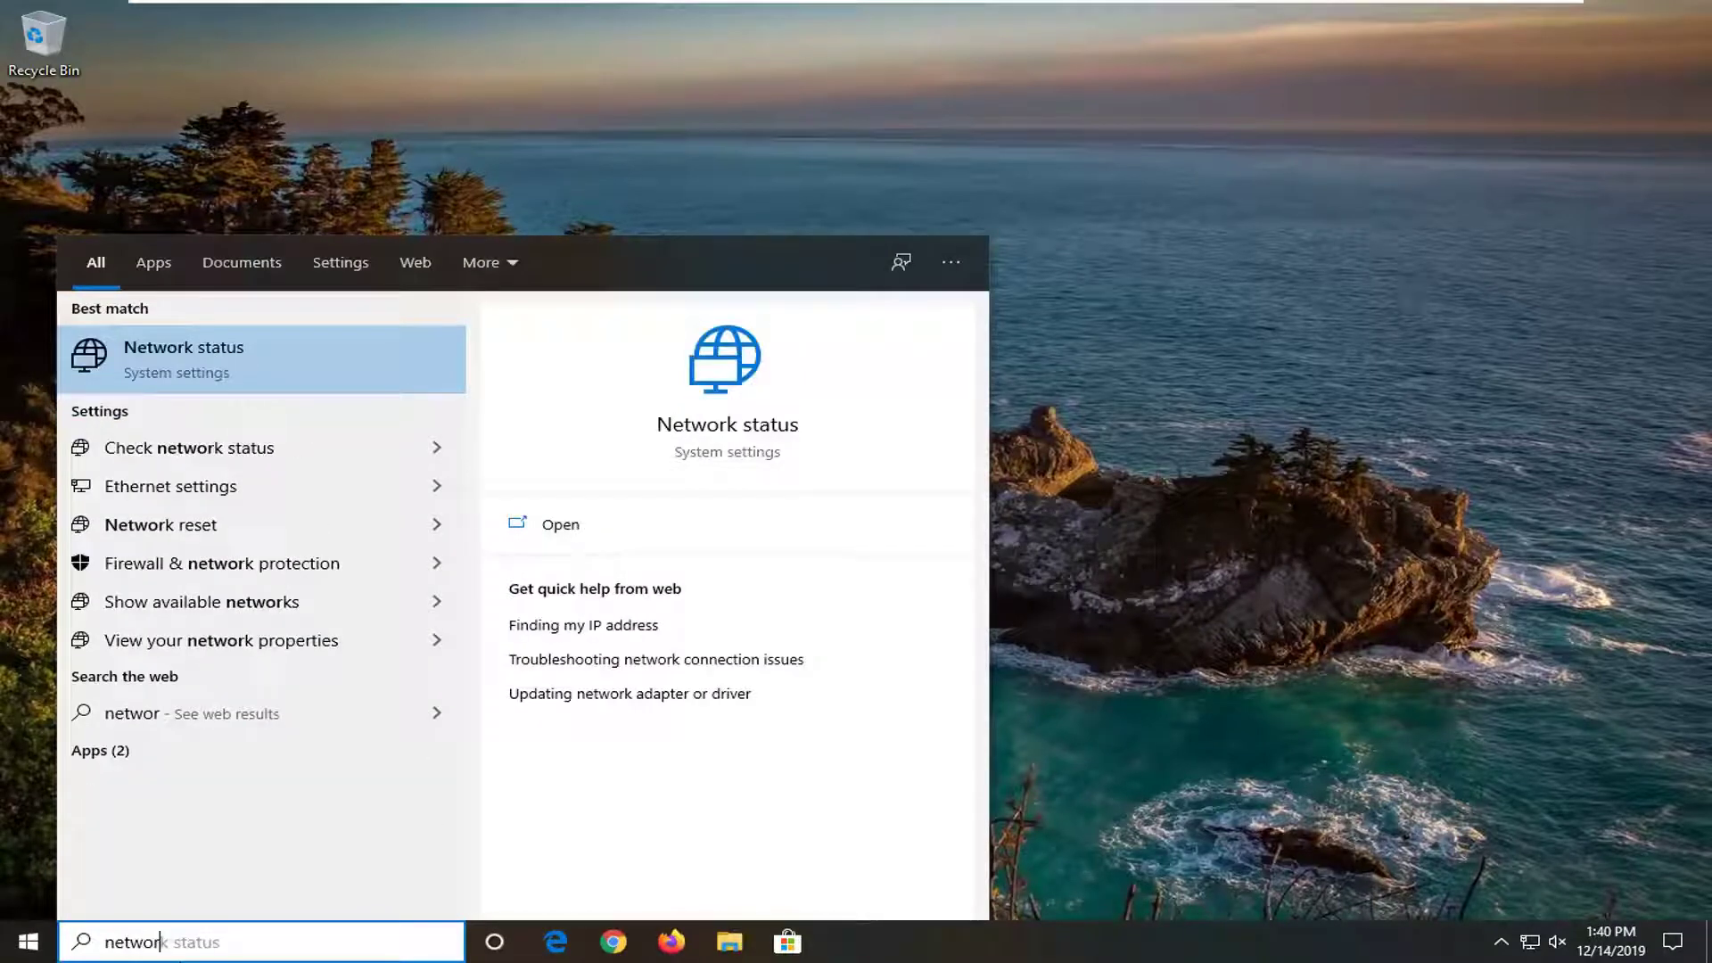
{"action": "type", "text": "k reset"}
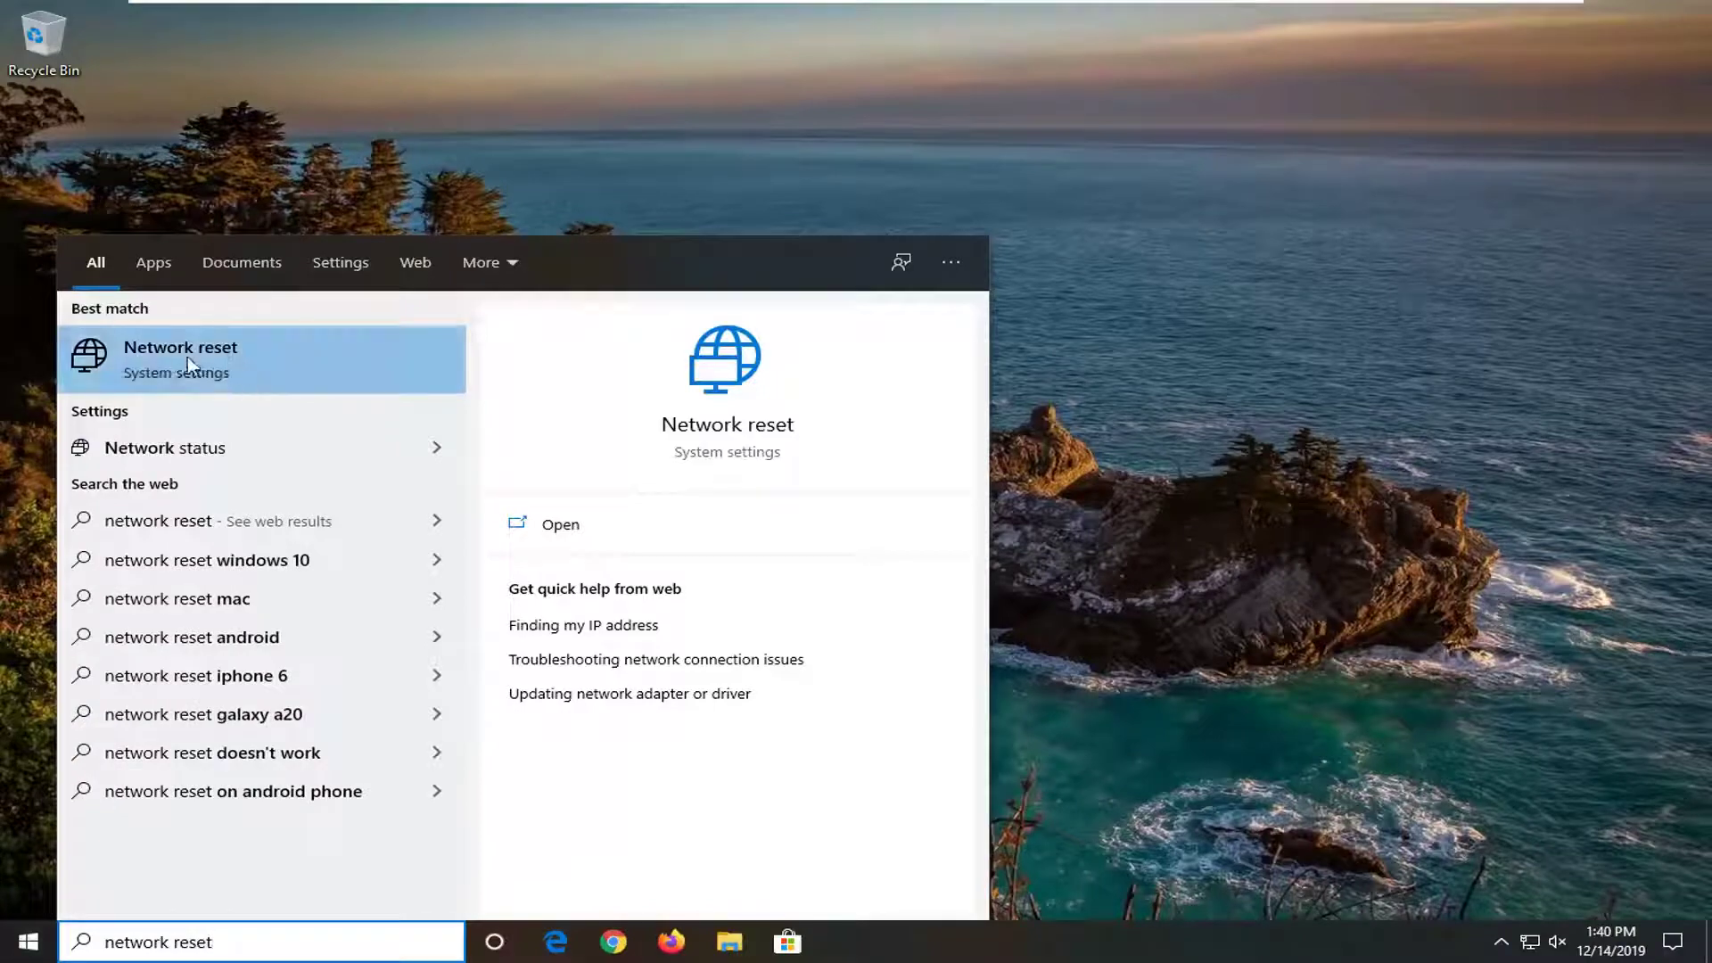
{"action": "left_click", "coordinate": [214, 362]}
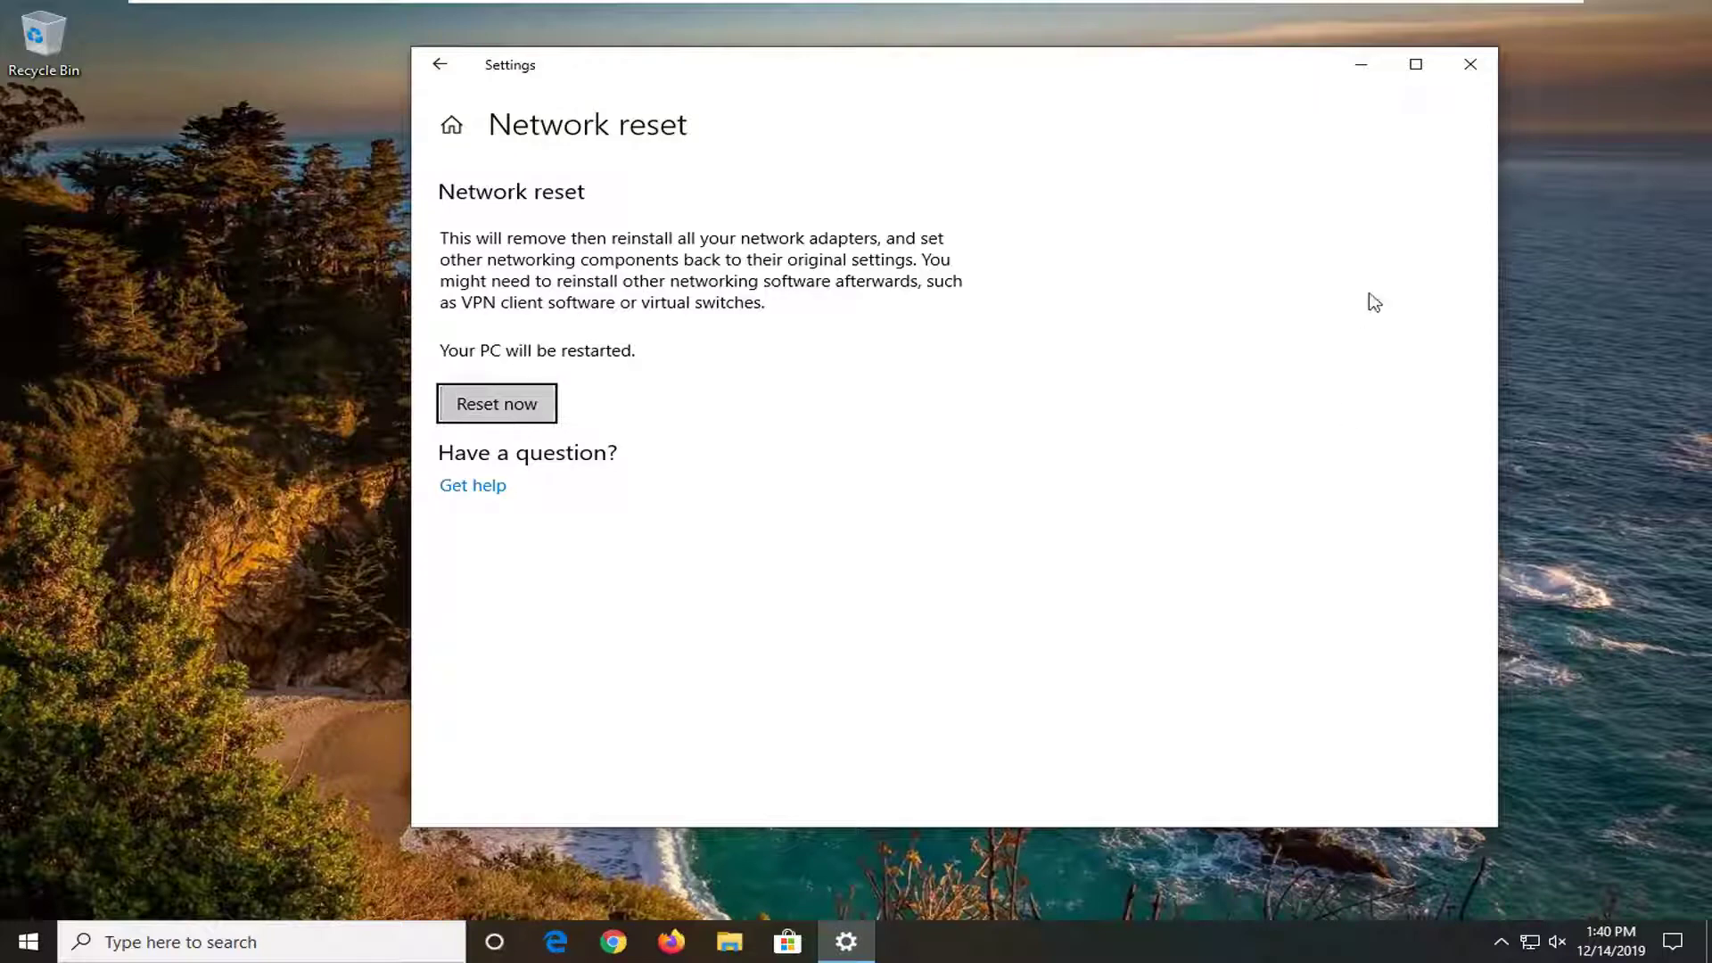
{"action": "left_click", "coordinate": [1469, 66]}
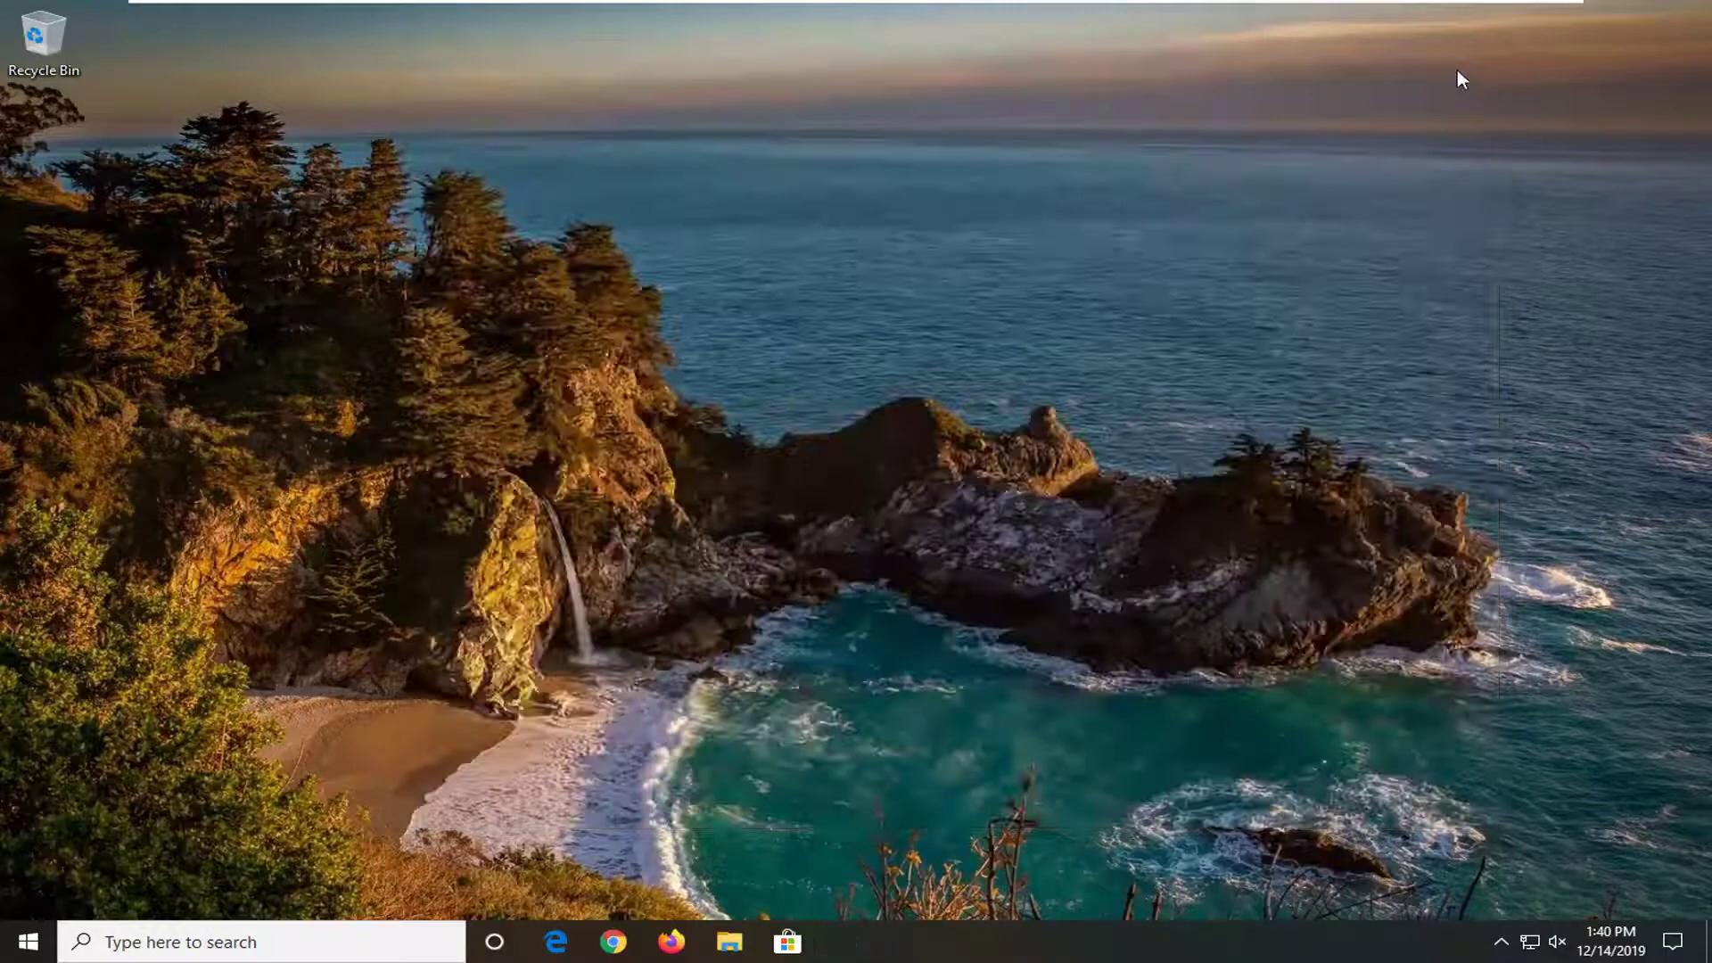